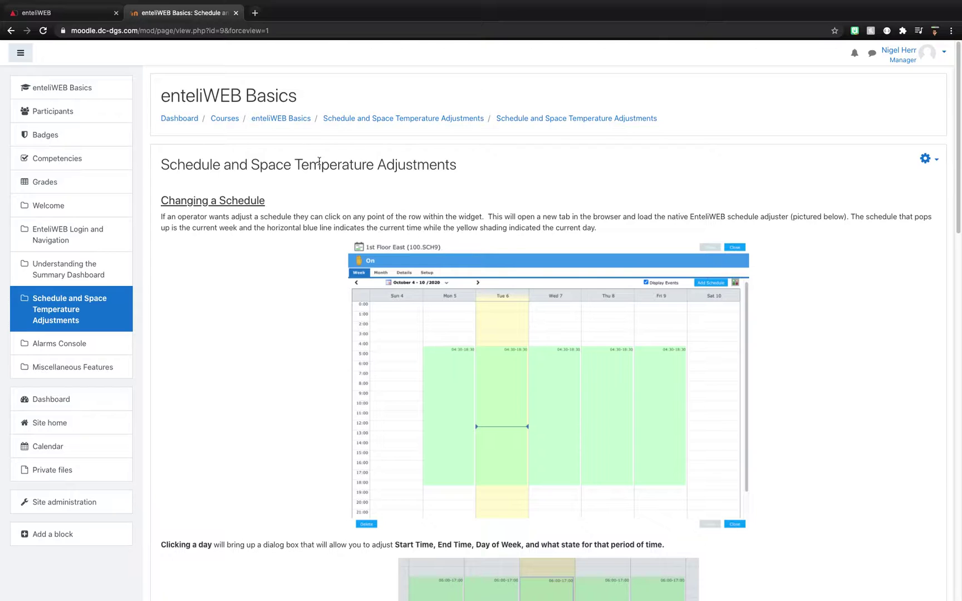
double_click(182, 167)
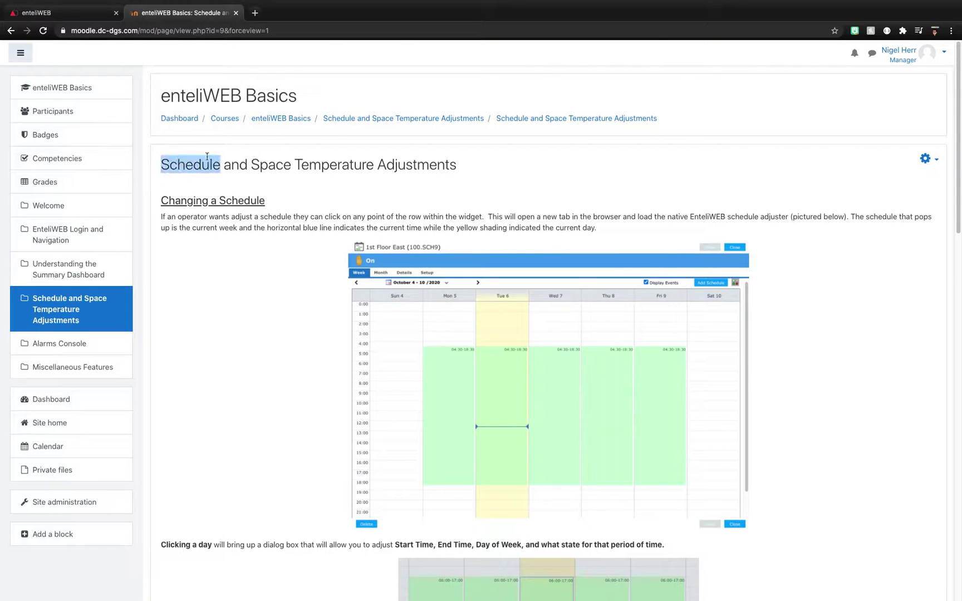
drag(254, 166, 372, 169)
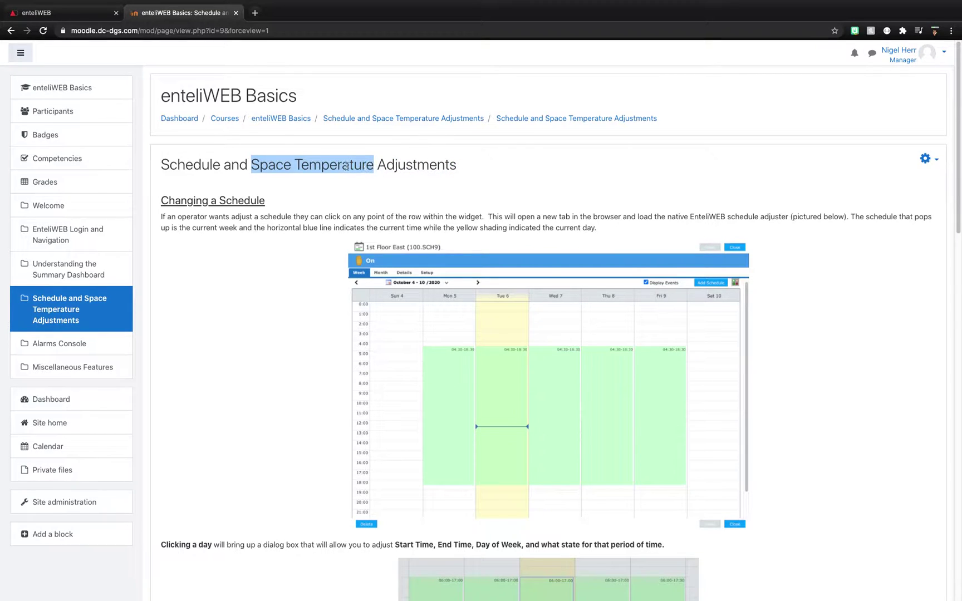
click(216, 169)
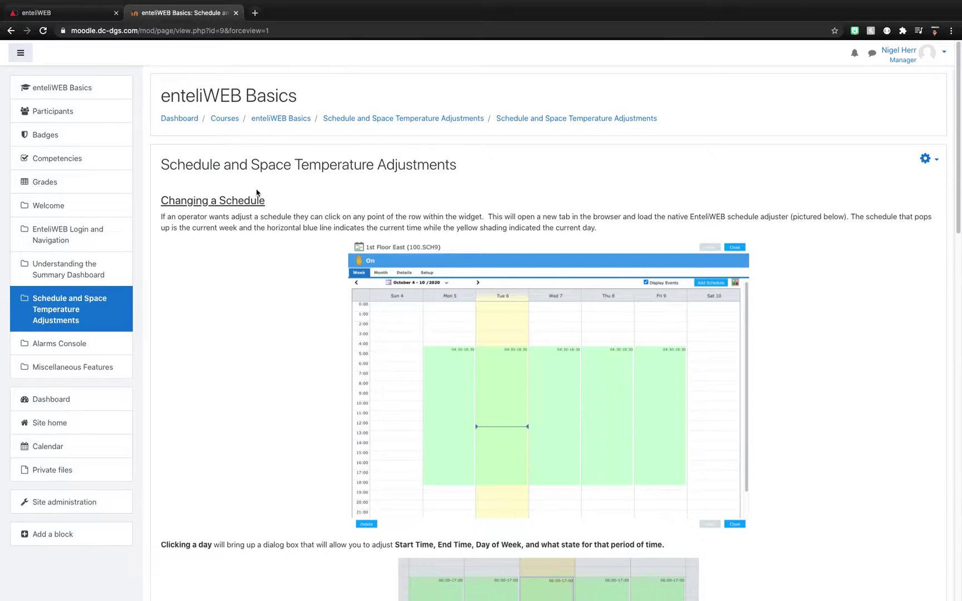
Switch to the enteliWEB building summary and open the Beers Auditorium schedule
click(68, 15)
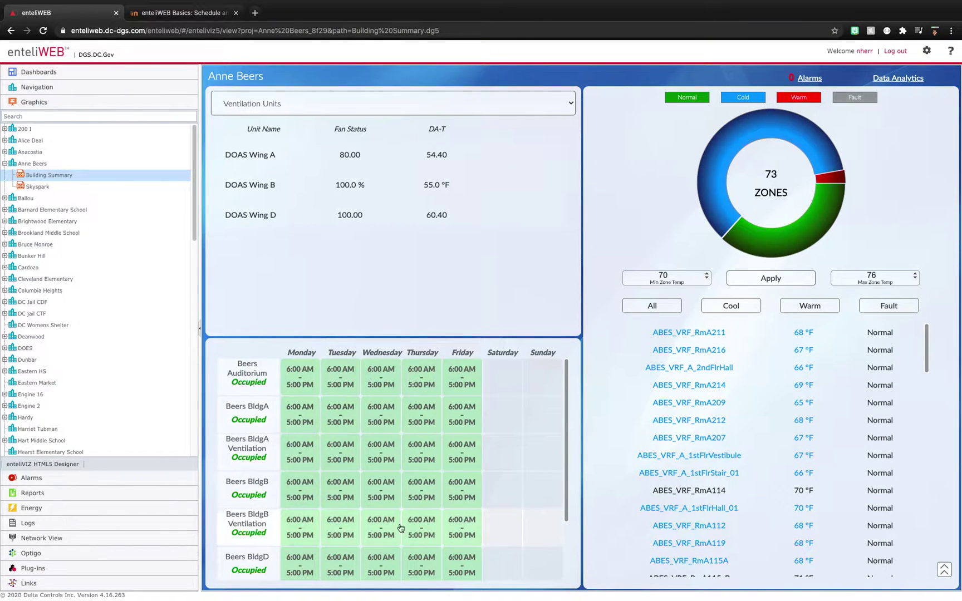
scroll(407, 473, down, 2)
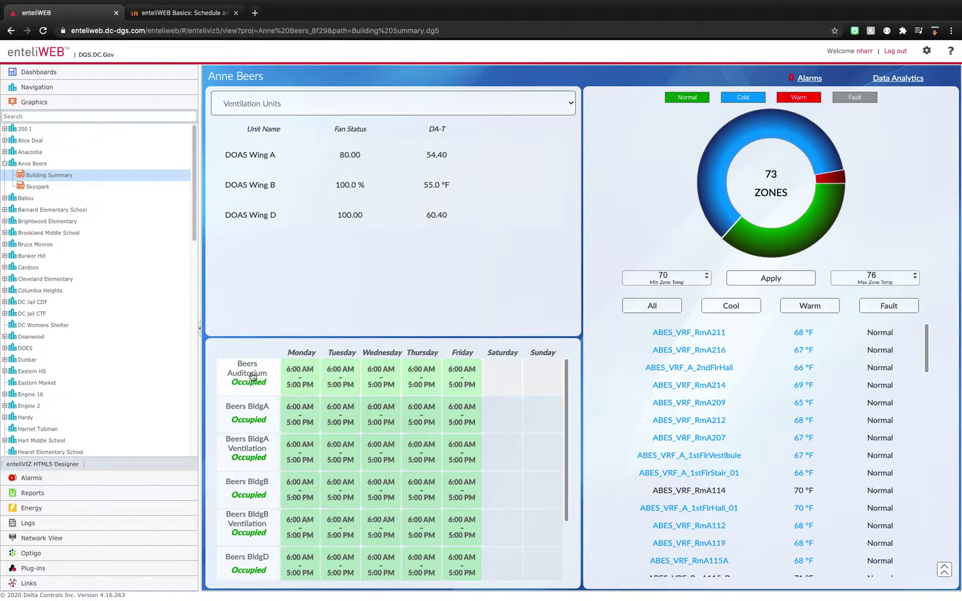
scroll(423, 379, up, 2)
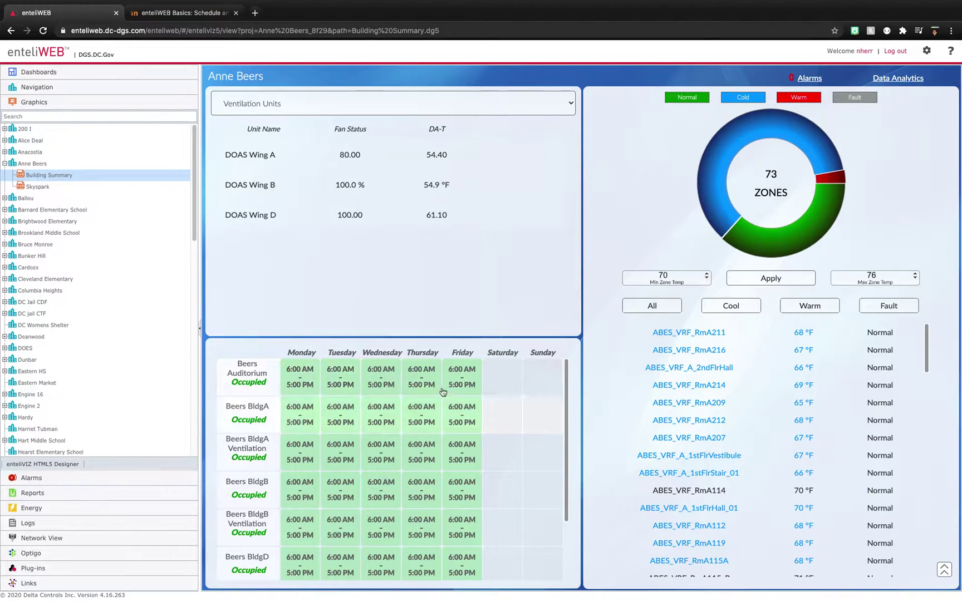
click(401, 385)
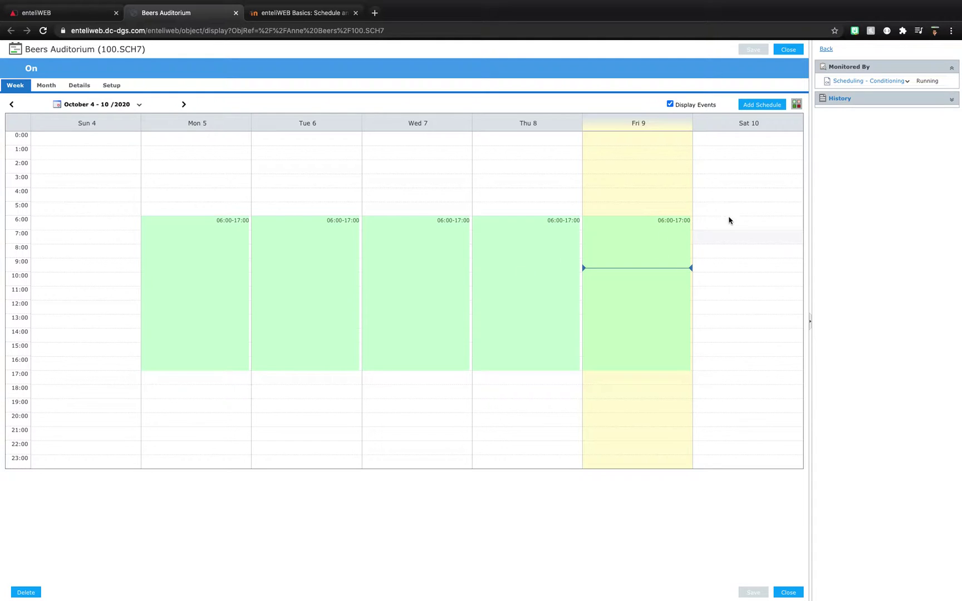
Start a new schedule entry for Saturday running from 06:00 to 12:00
click(764, 106)
drag(194, 133, 462, 236)
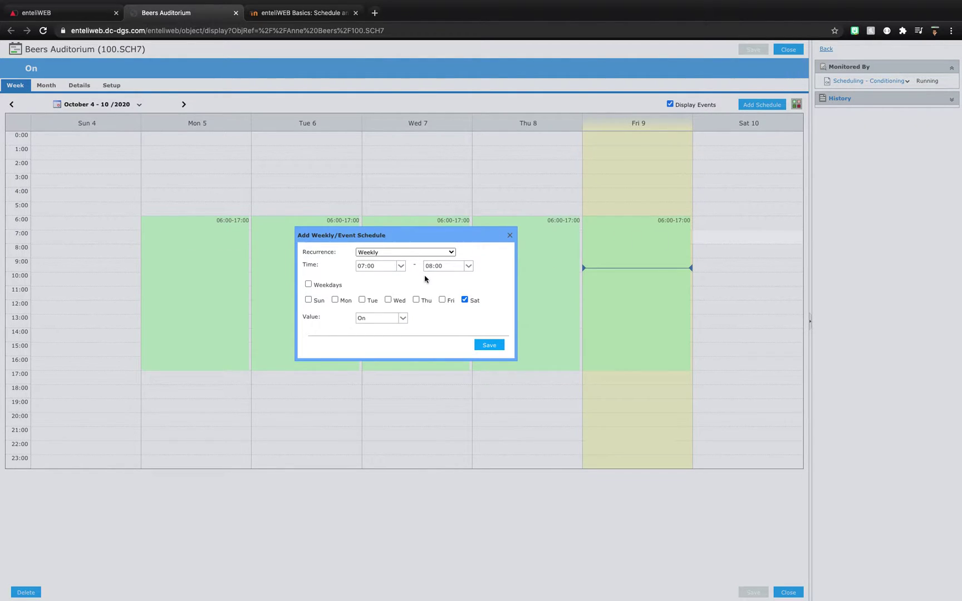
click(400, 267)
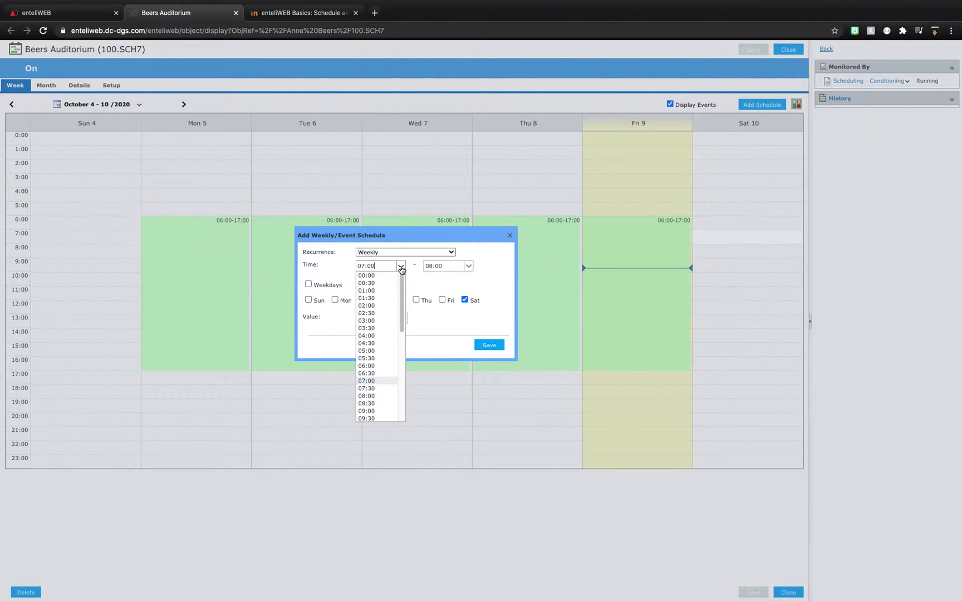
click(367, 366)
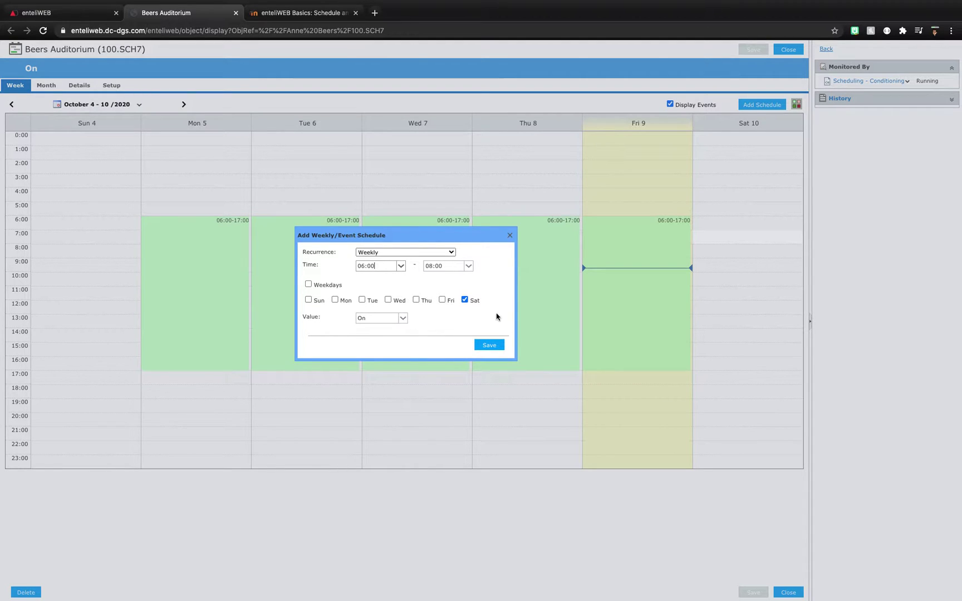
click(468, 266)
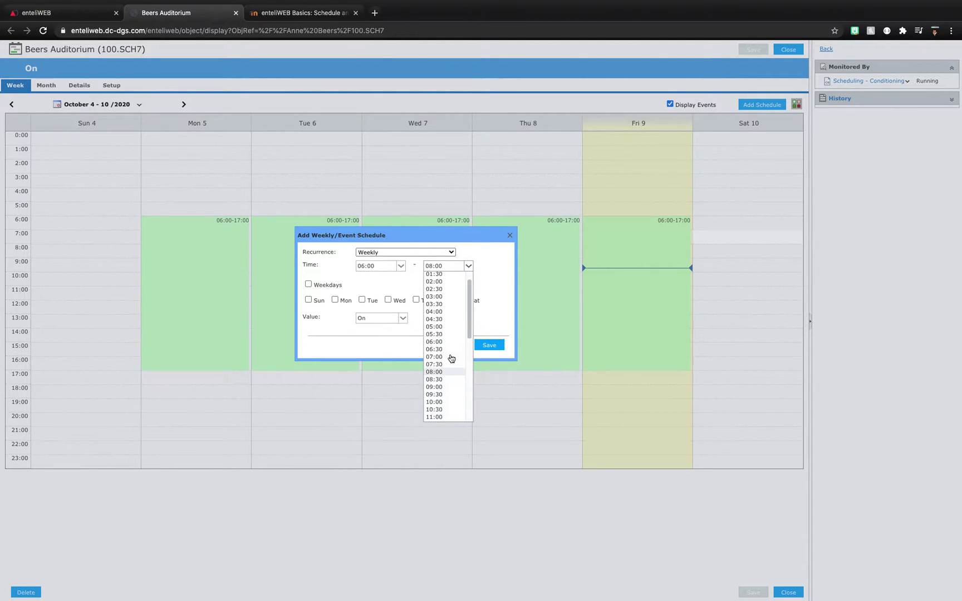
scroll(448, 373, down, 3)
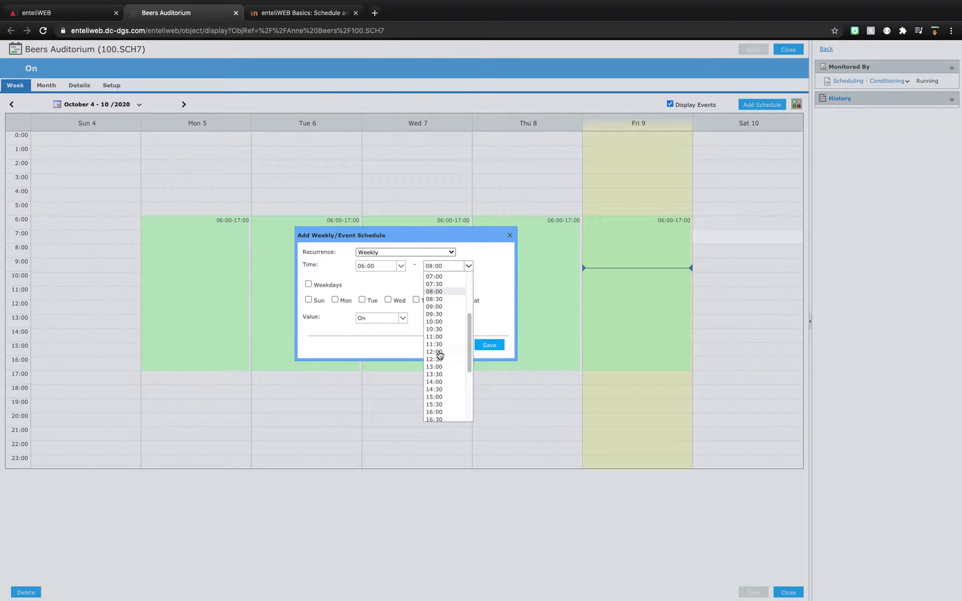
click(439, 352)
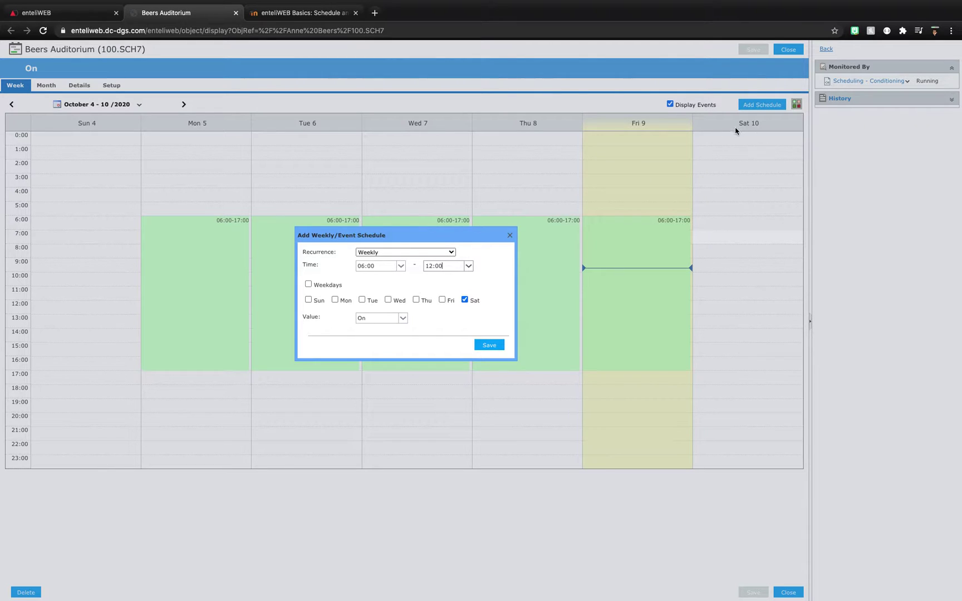
Change the new entry's recurrence to Single Date for 10/10/2020 and save it
click(435, 253)
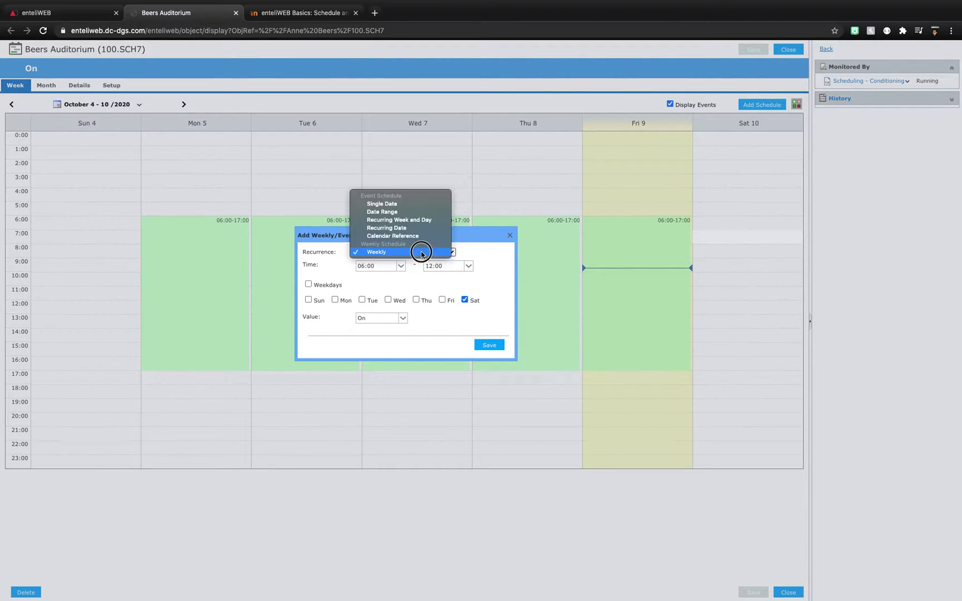
click(385, 205)
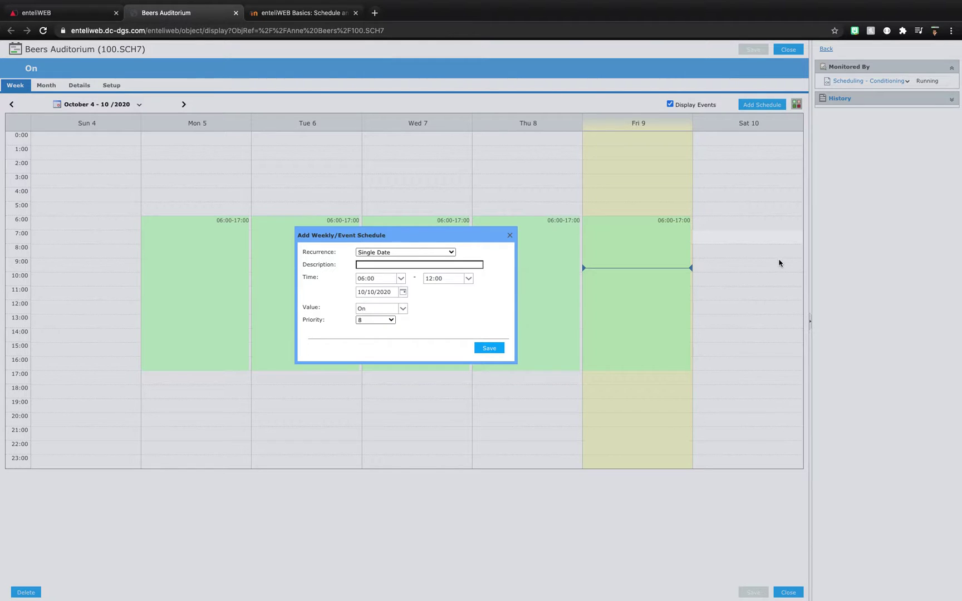
click(367, 266)
click(499, 353)
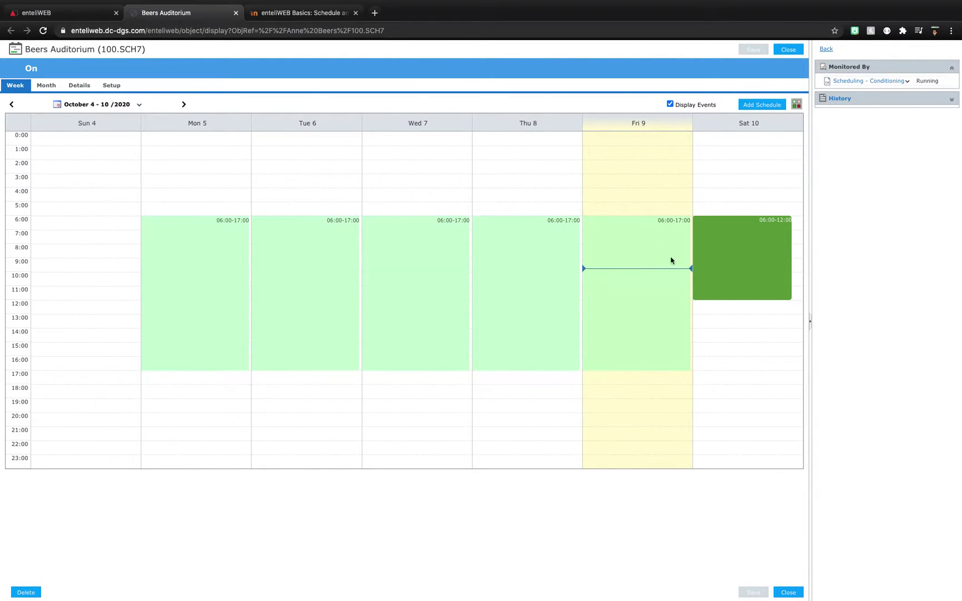
Compare with the following week, return, and delete the single-date event on Saturday, October 10
click(184, 105)
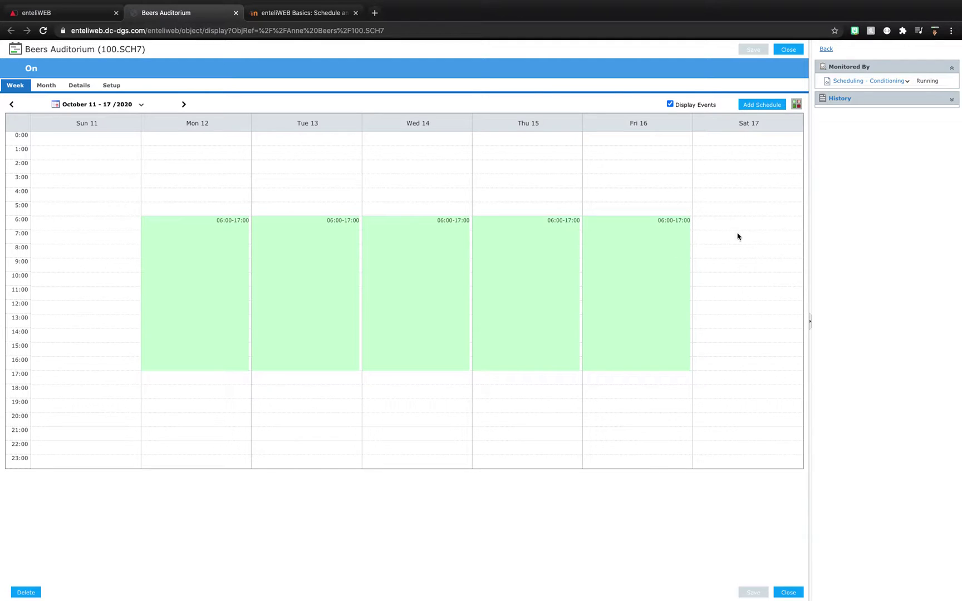
click(10, 105)
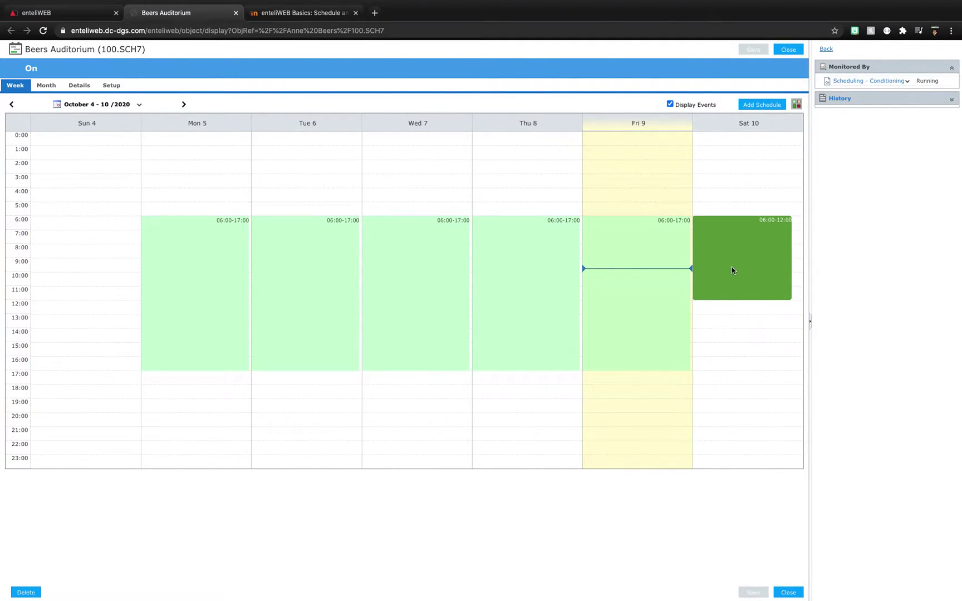
drag(735, 271, 741, 269)
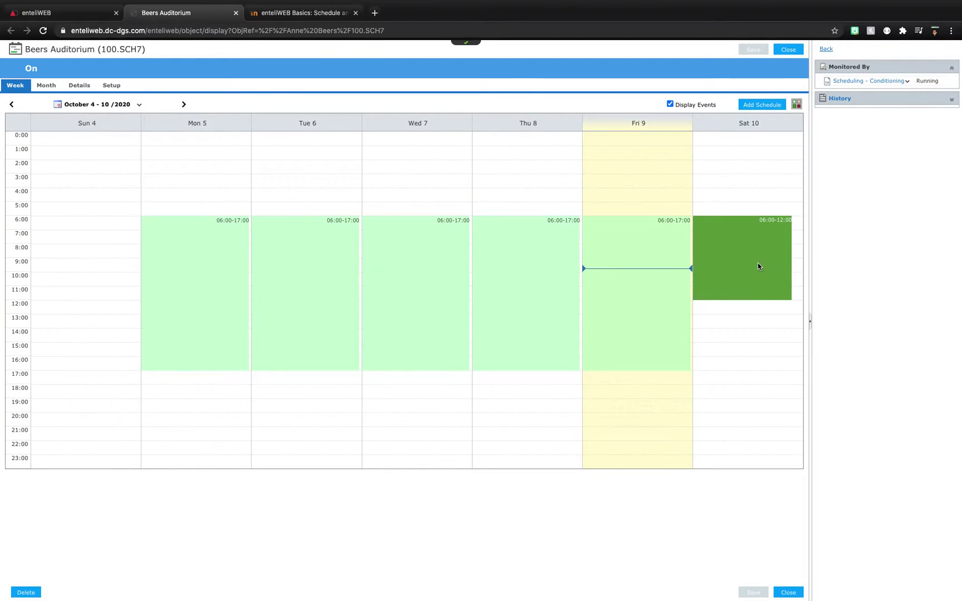
click(757, 266)
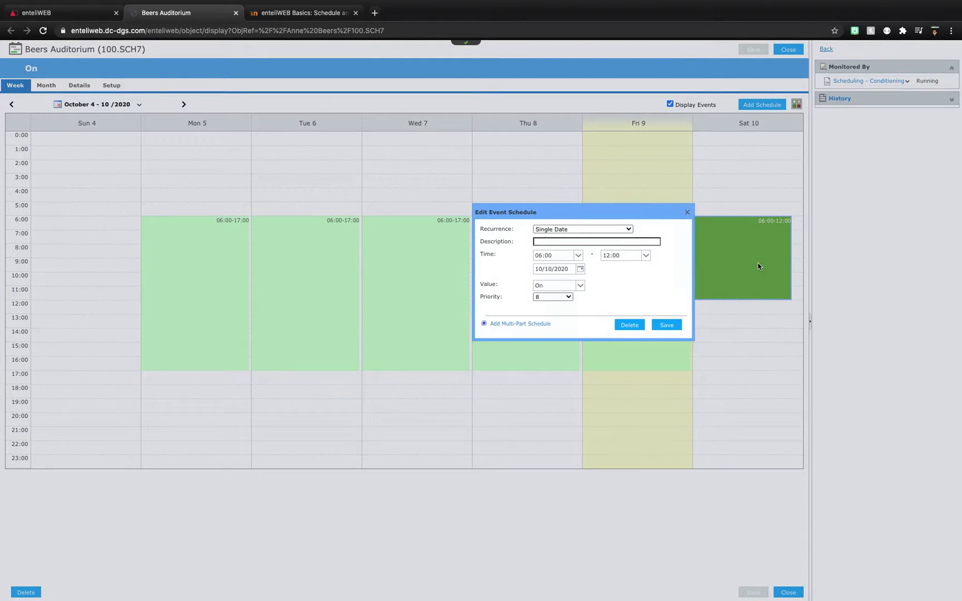
click(629, 327)
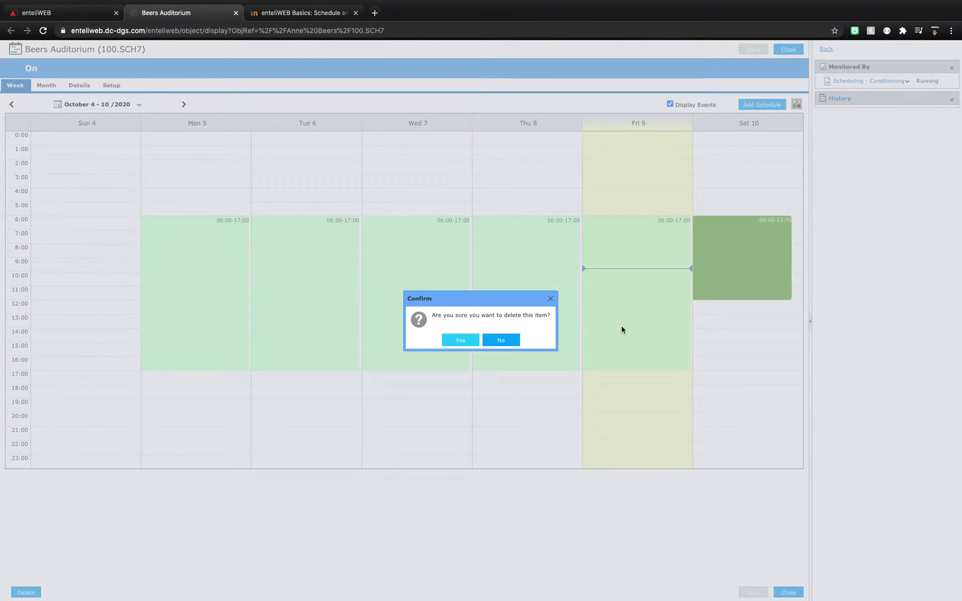
click(460, 342)
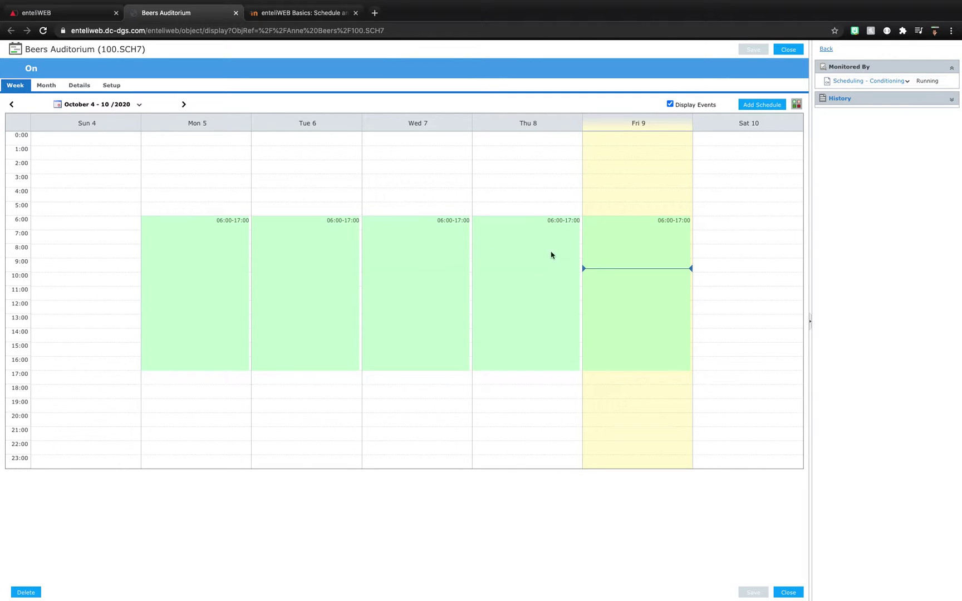
In the week of October 11 - 17, set the Monday schedule entry's end time to 11:30
click(185, 105)
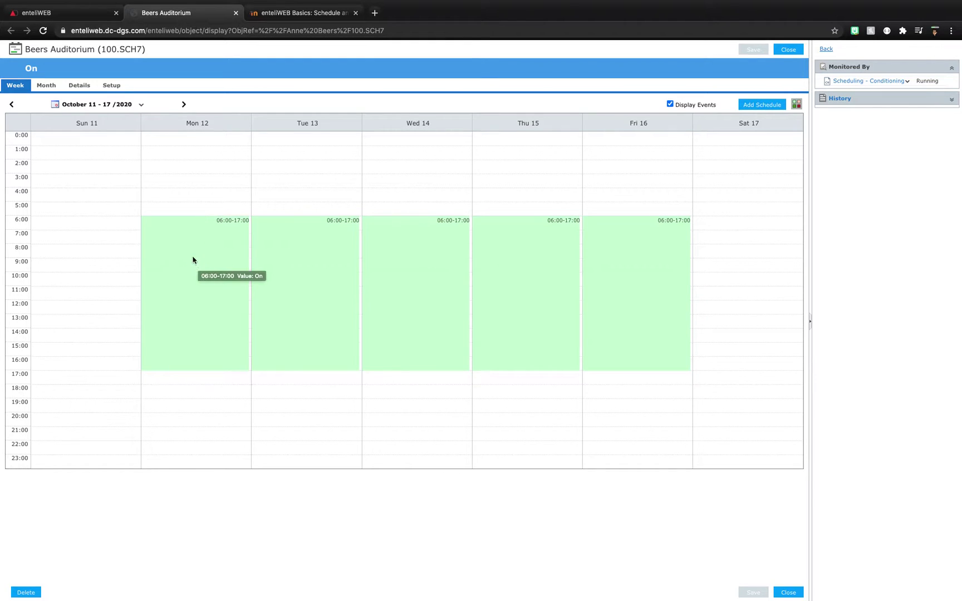
click(180, 291)
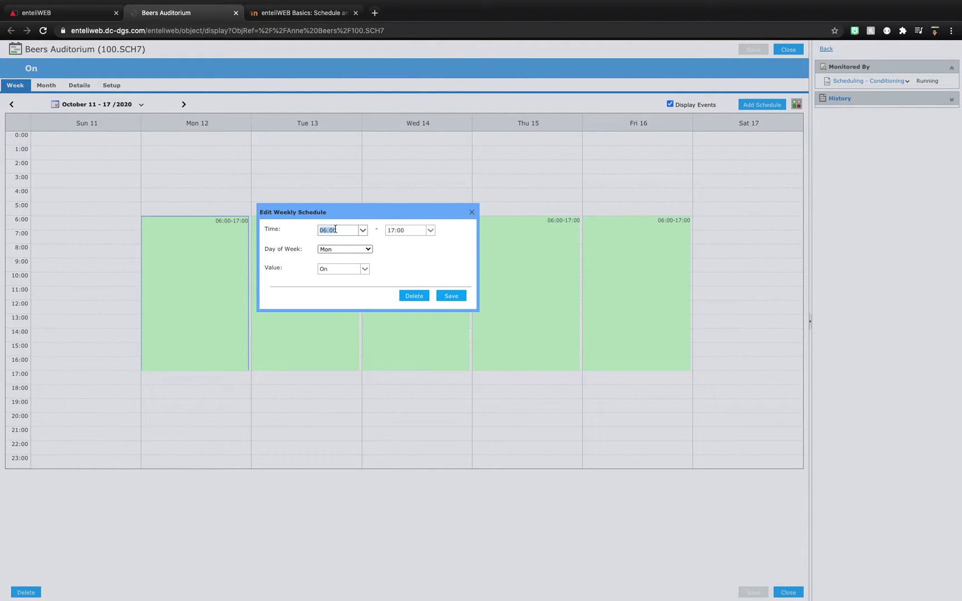
drag(336, 230, 319, 229)
click(381, 230)
click(430, 230)
scroll(406, 349, down, 3)
scroll(406, 350, down, 1)
scroll(430, 341, down, 2)
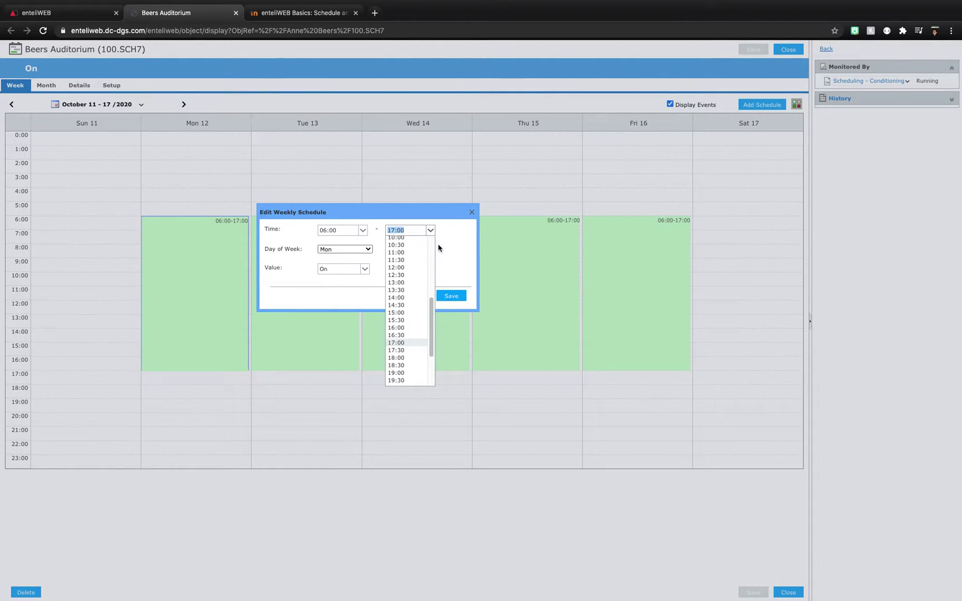
scroll(400, 322, up, 3)
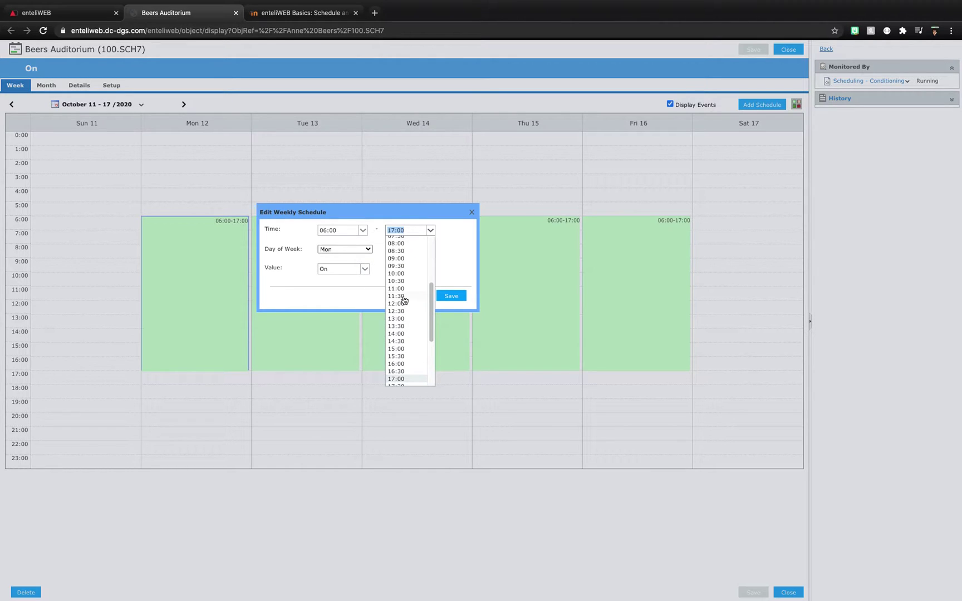
click(396, 296)
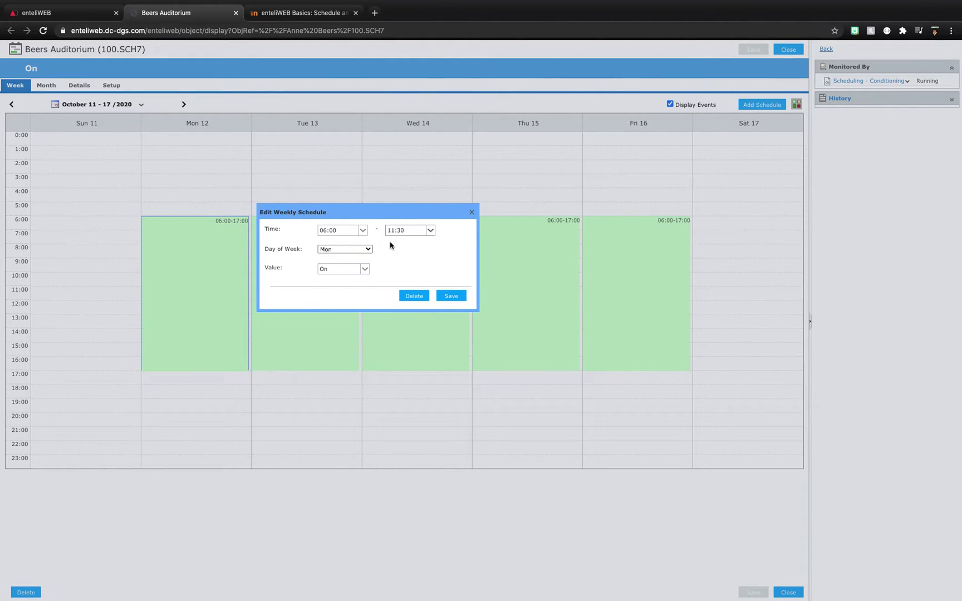
Save the edited Monday entry without updating the other matching weekly entries
drag(341, 230, 318, 229)
drag(406, 233, 376, 227)
click(455, 296)
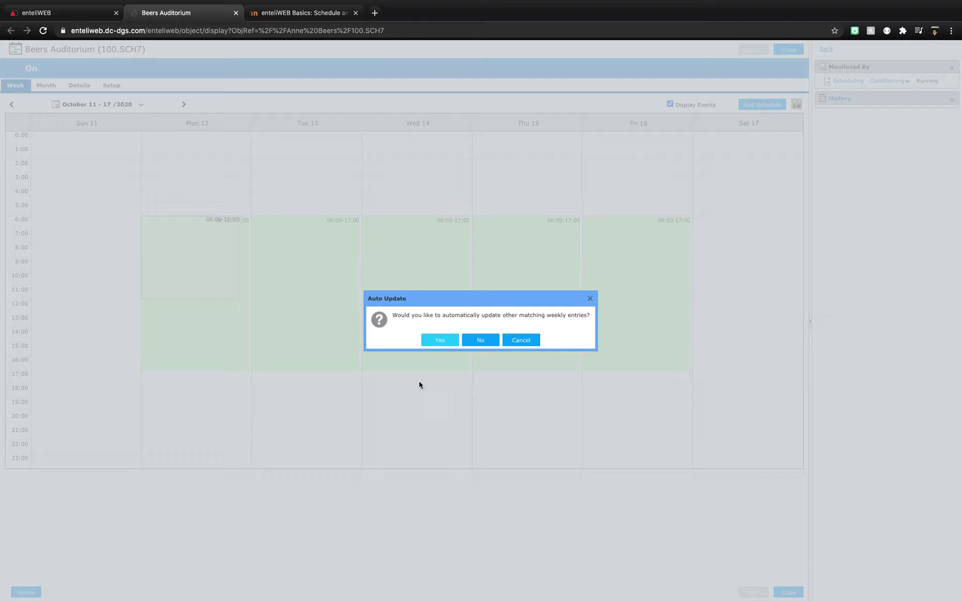
click(480, 341)
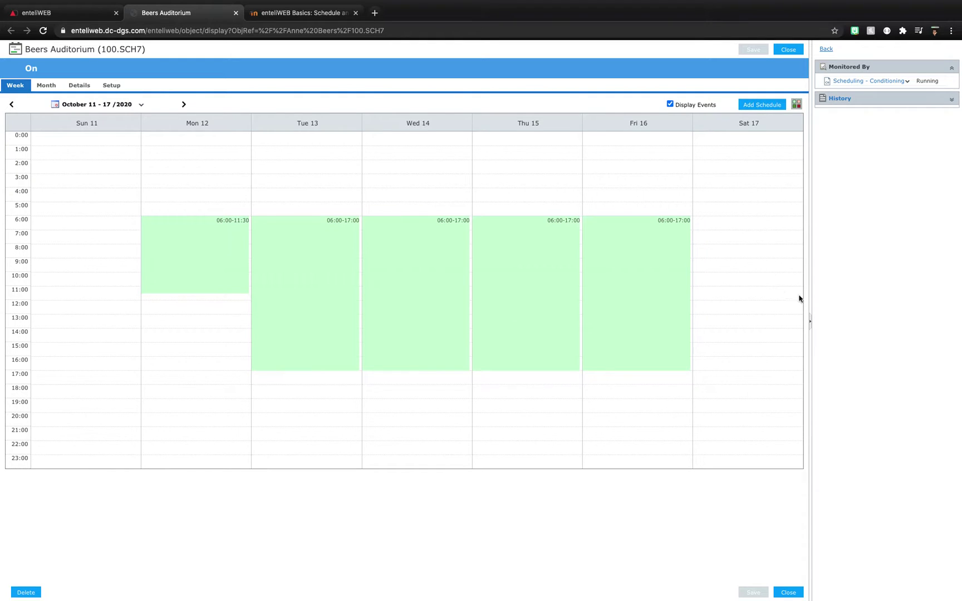
Check the following week, return, and save the Monday entry with its end time set to 17:00
click(184, 105)
click(11, 104)
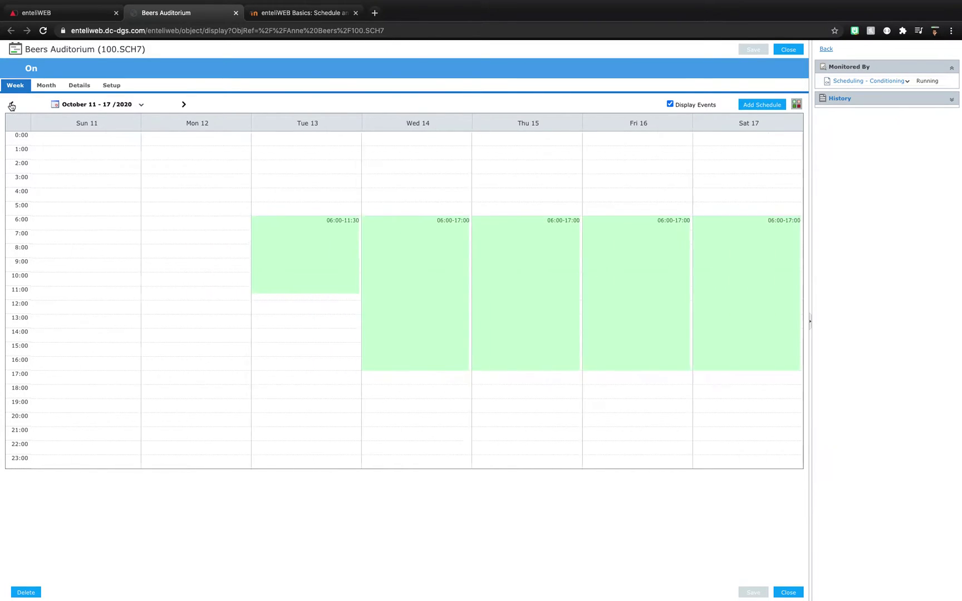
click(213, 273)
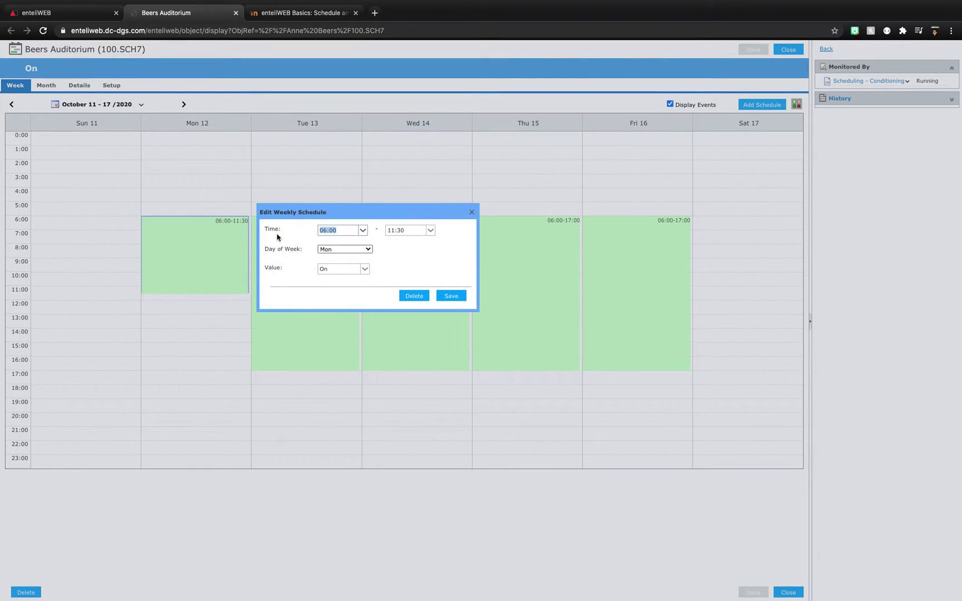
click(431, 230)
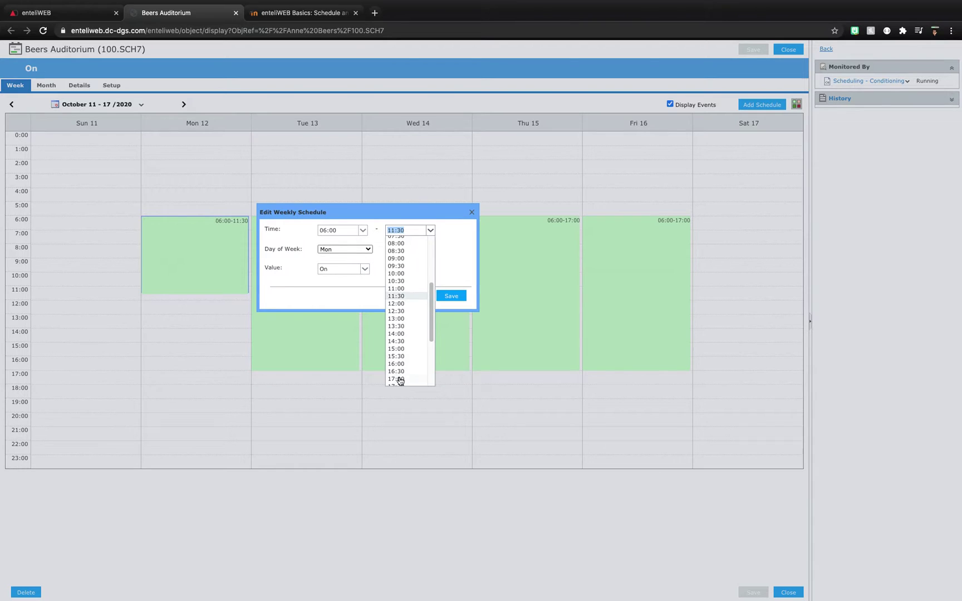
click(396, 379)
click(452, 297)
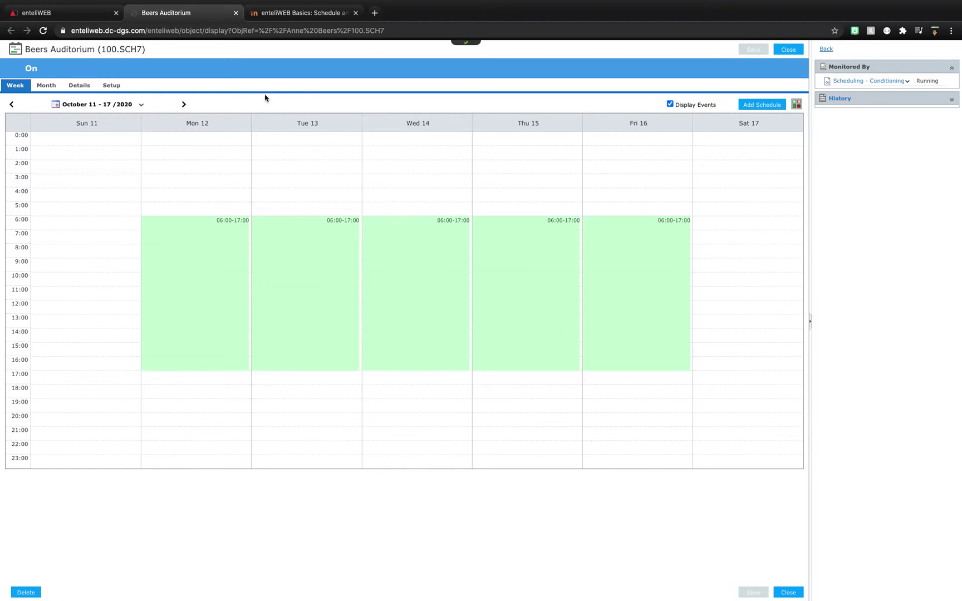
Compare with the following week, return, and set Monday's end time to 11:30 without updating the other matching weekly entries
click(183, 105)
click(11, 104)
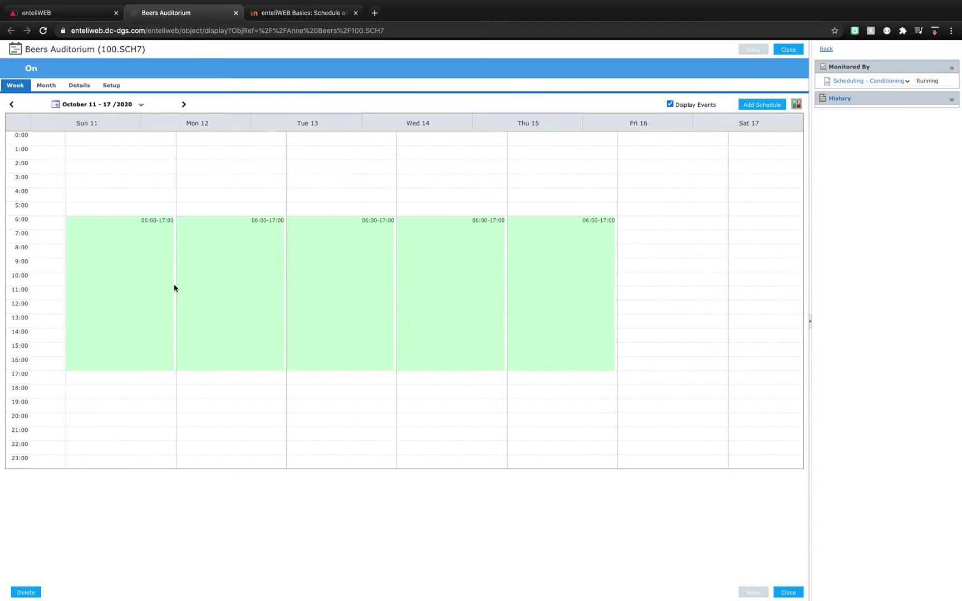
click(202, 318)
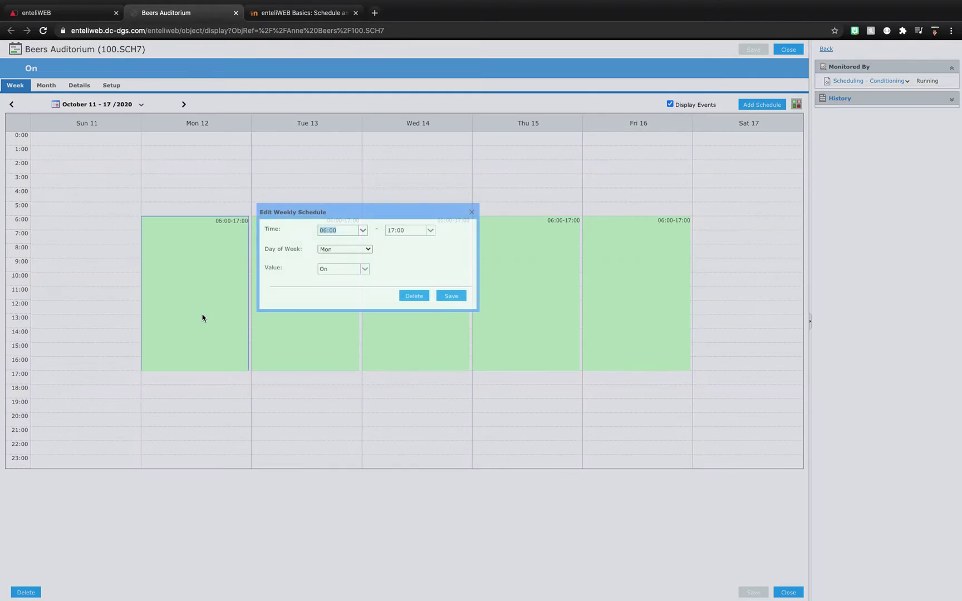
click(431, 230)
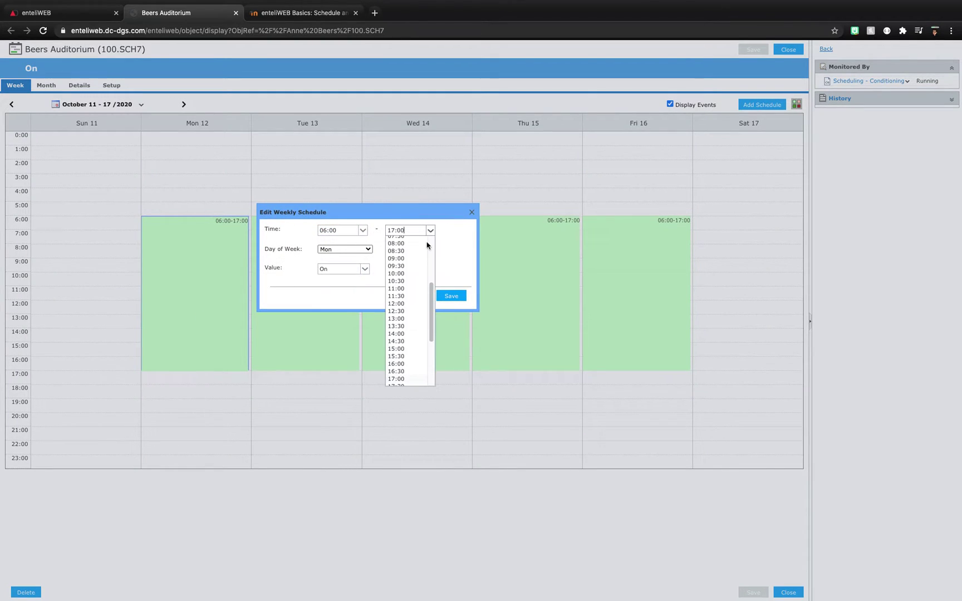
click(398, 297)
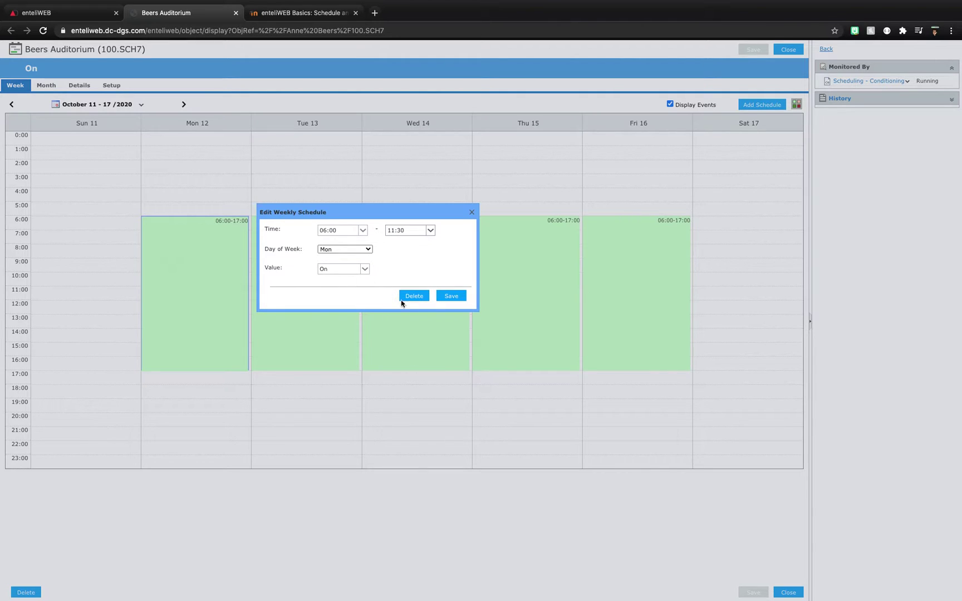
click(451, 296)
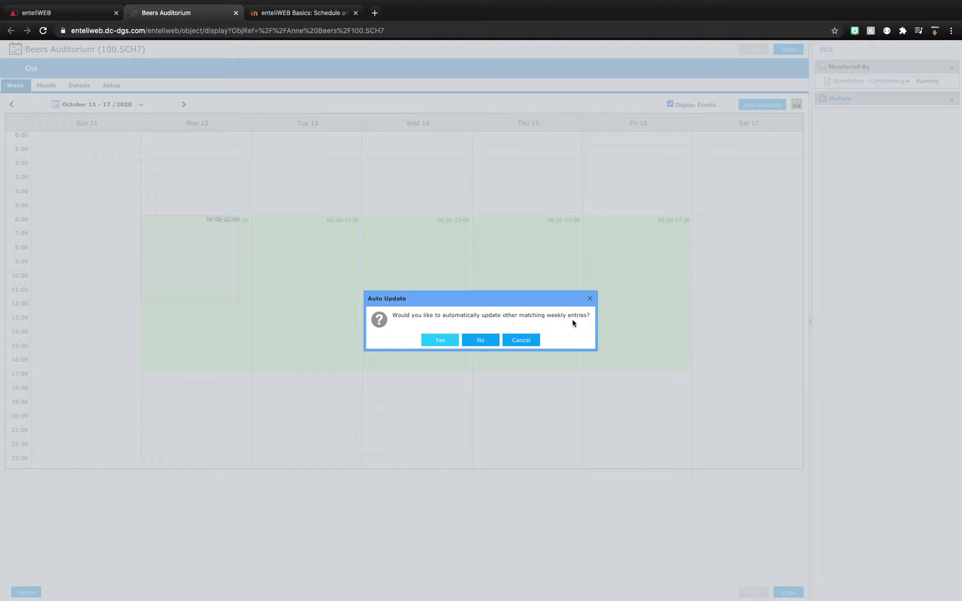
click(482, 341)
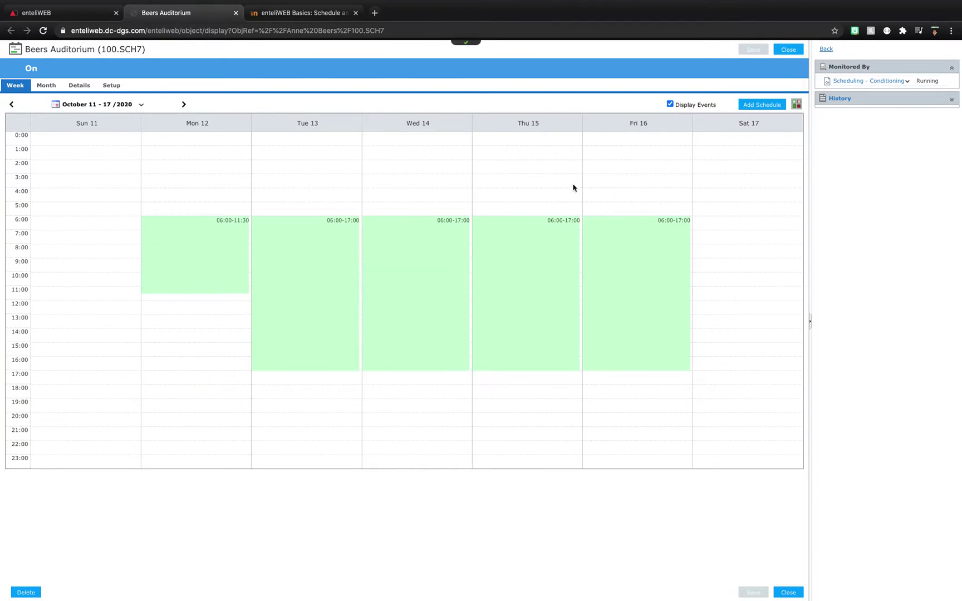
Check the following weeks, return to October 11 - 17, and save the Monday entry with its end time set back to 17:00
click(184, 105)
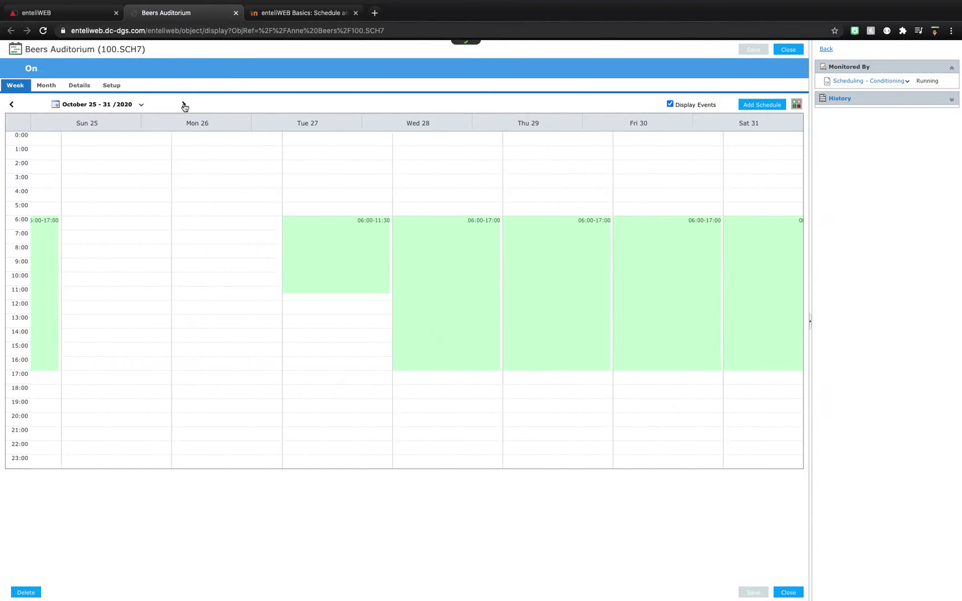
click(11, 105)
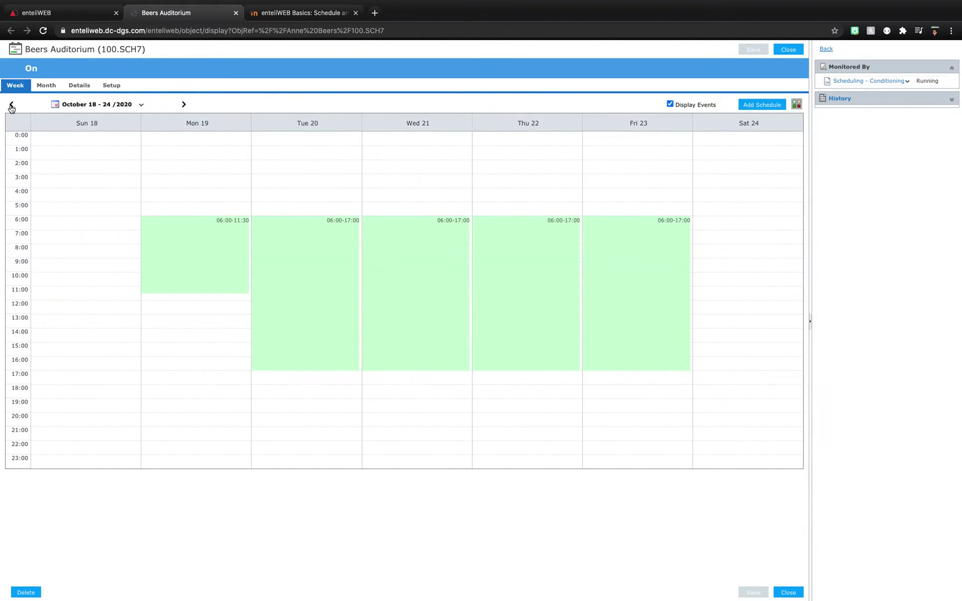
click(215, 266)
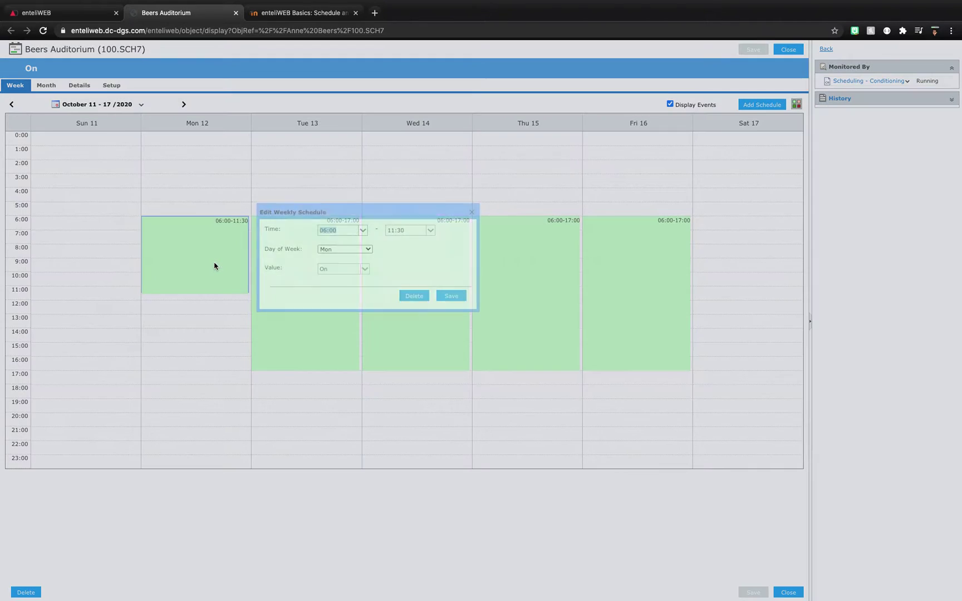
click(429, 231)
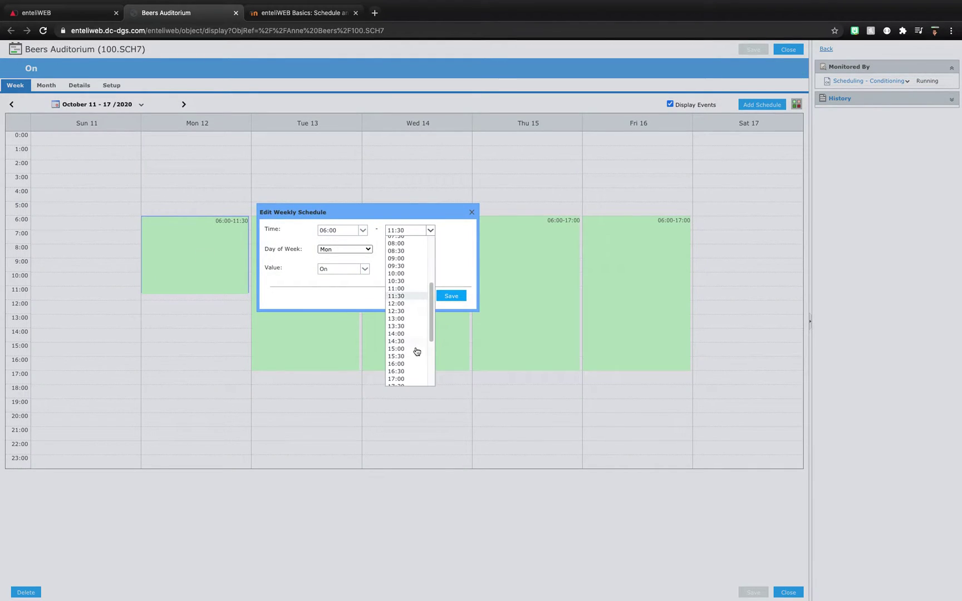
click(399, 361)
click(452, 296)
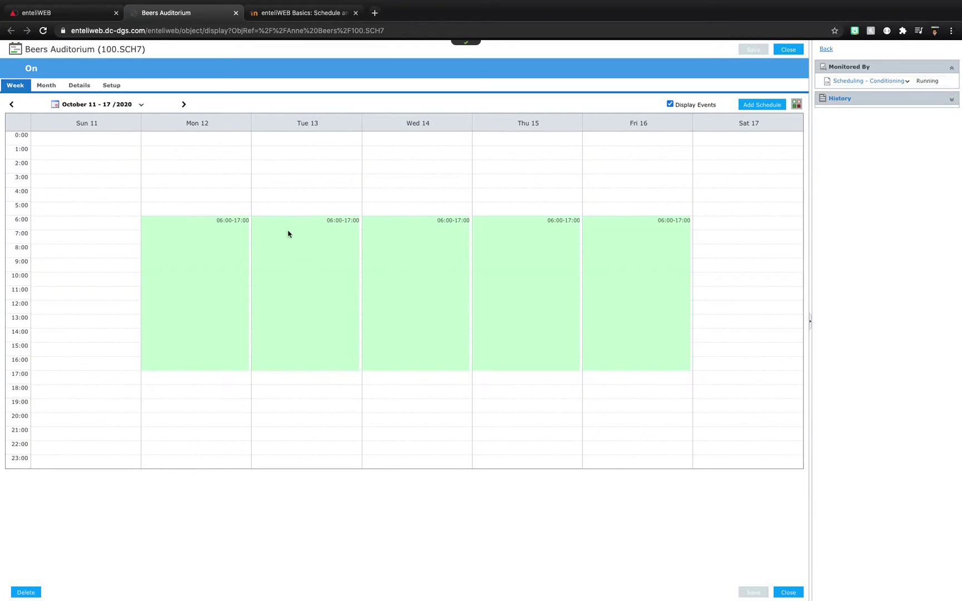
Review the weeks following October 11 - 17, return to that week, and close the Beers Auditorium schedule
click(184, 104)
click(184, 104)
click(11, 104)
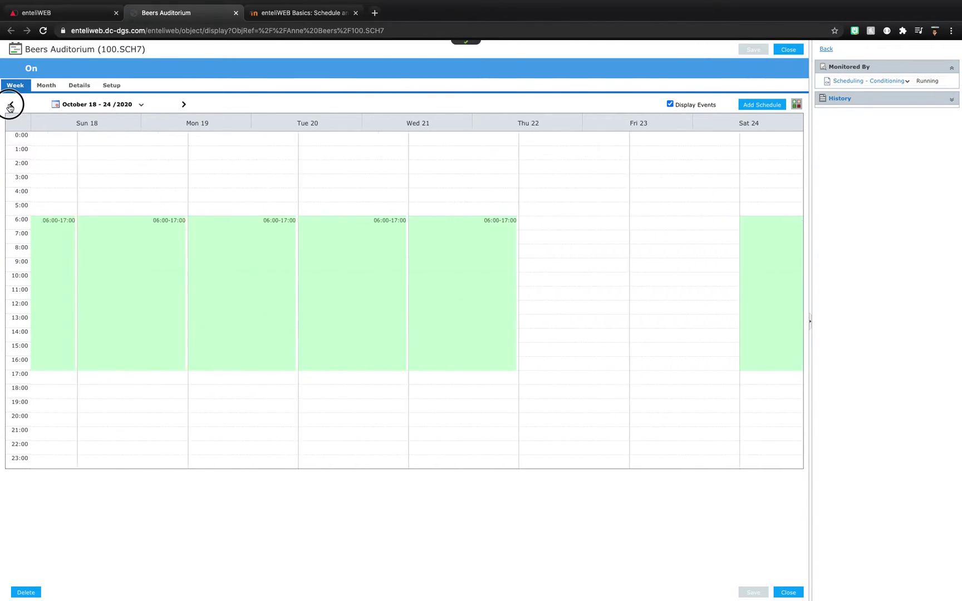
click(12, 104)
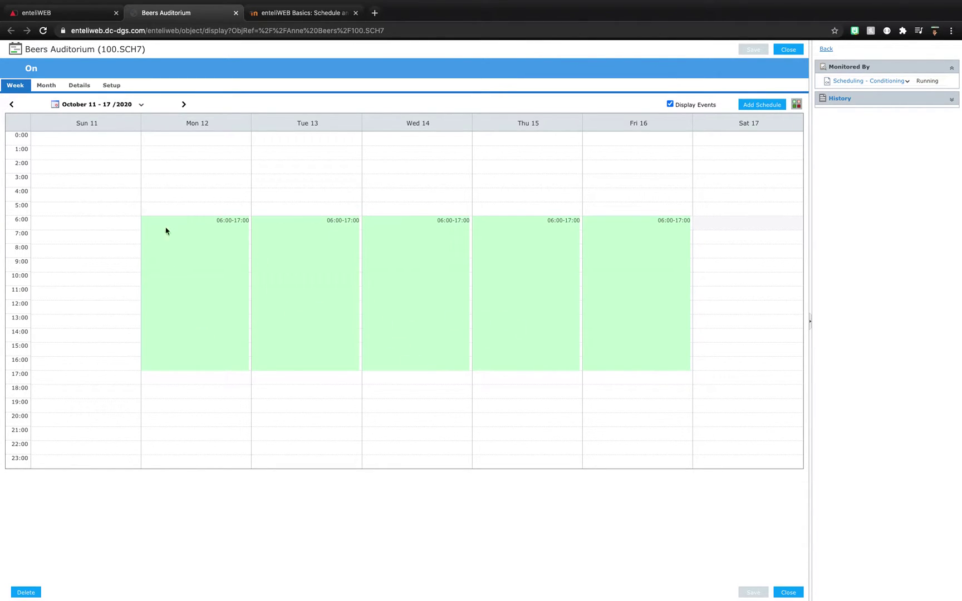
click(790, 51)
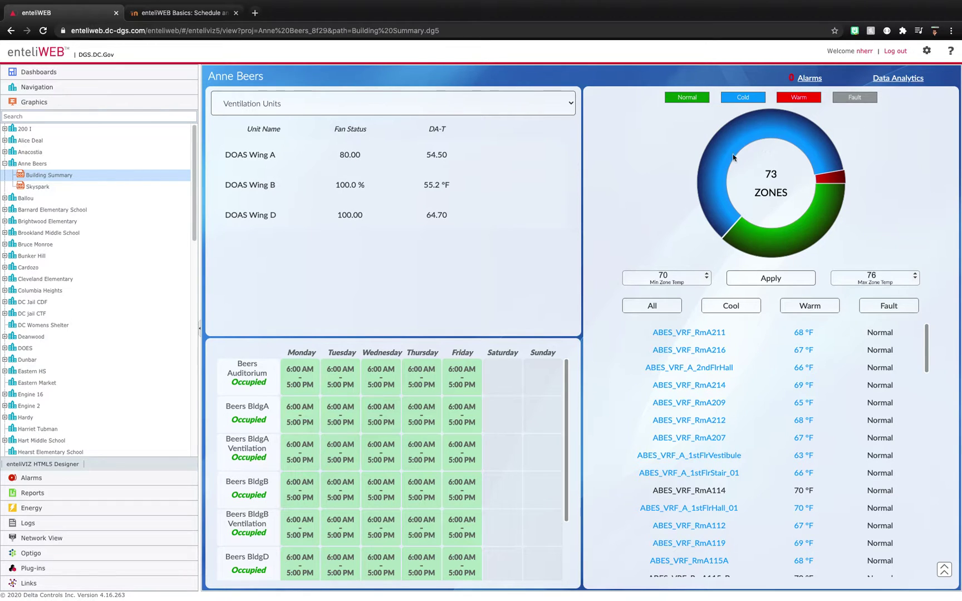
Set the temperature setpoint of zone ABES_VRF_RmA211 to 74 °F and close its setpoint control
click(803, 333)
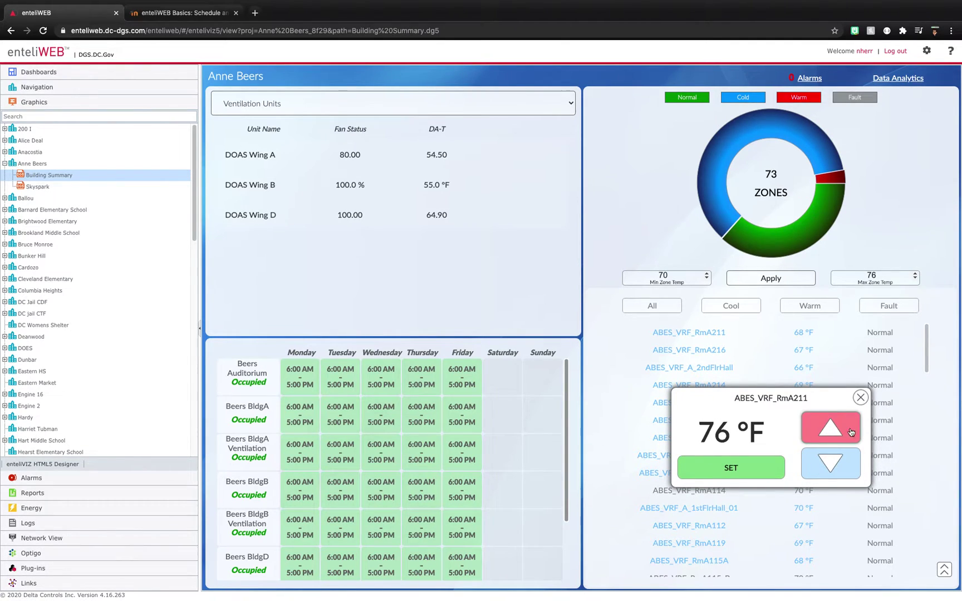
click(841, 470)
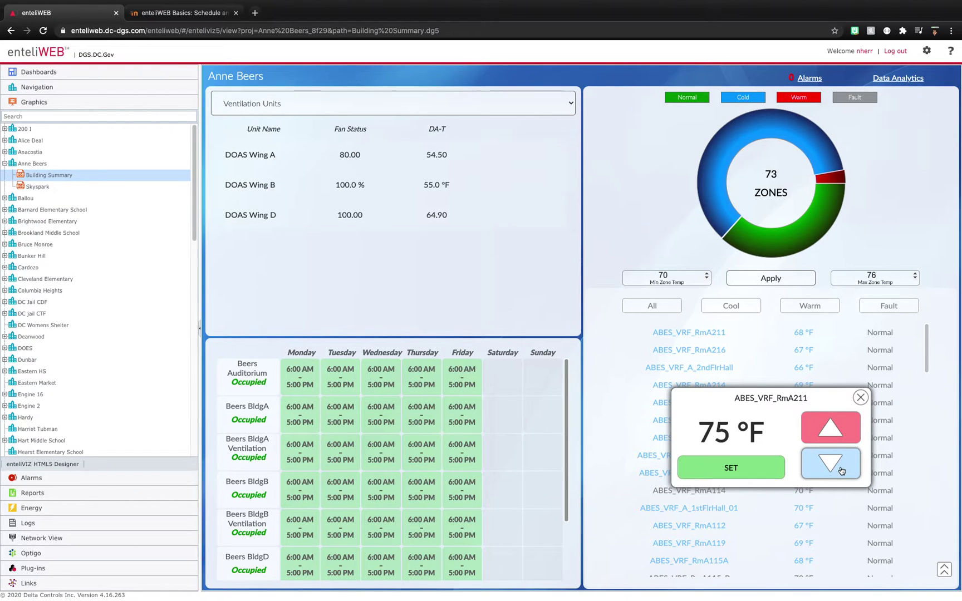
click(845, 471)
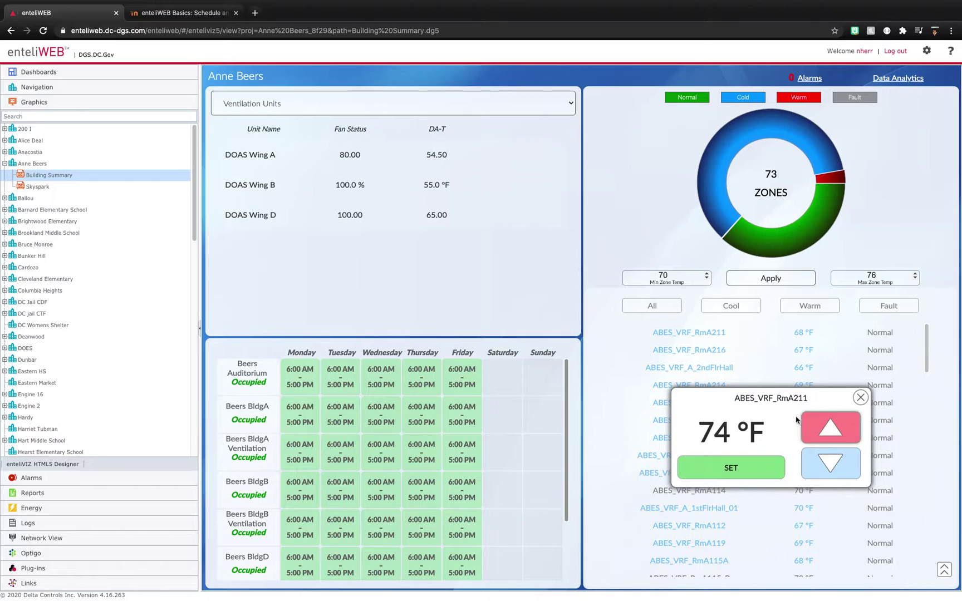
click(758, 474)
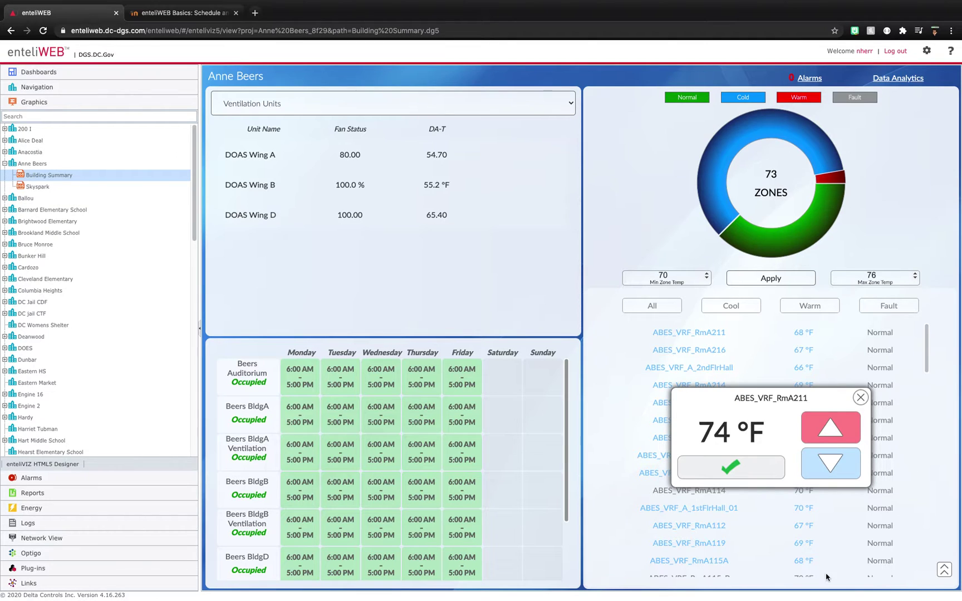
click(861, 398)
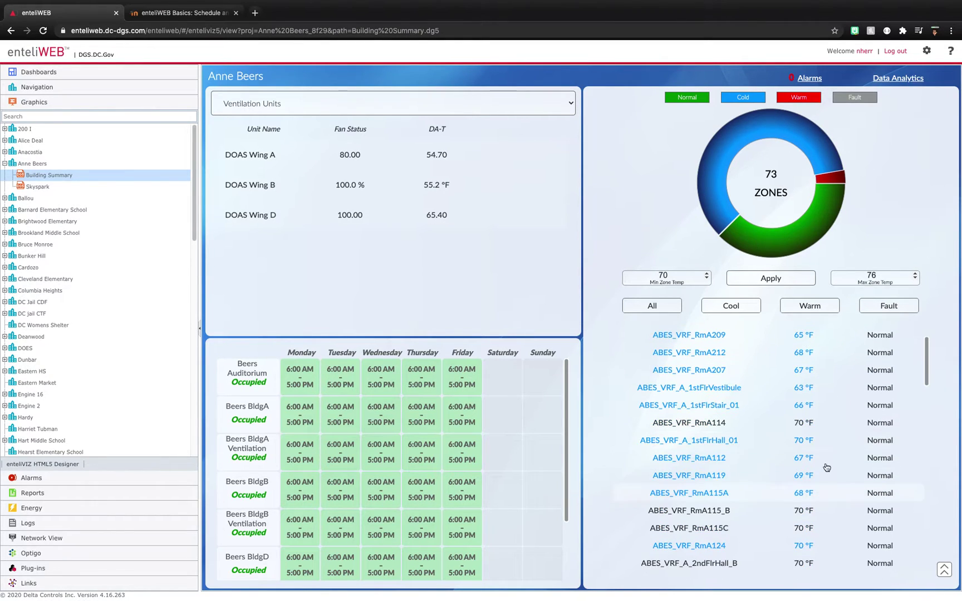
Examine the temperature setpoint controls of other Anne Beers zones, including ABES_VRF_RmB106, without applying a change
click(802, 421)
click(817, 427)
click(861, 398)
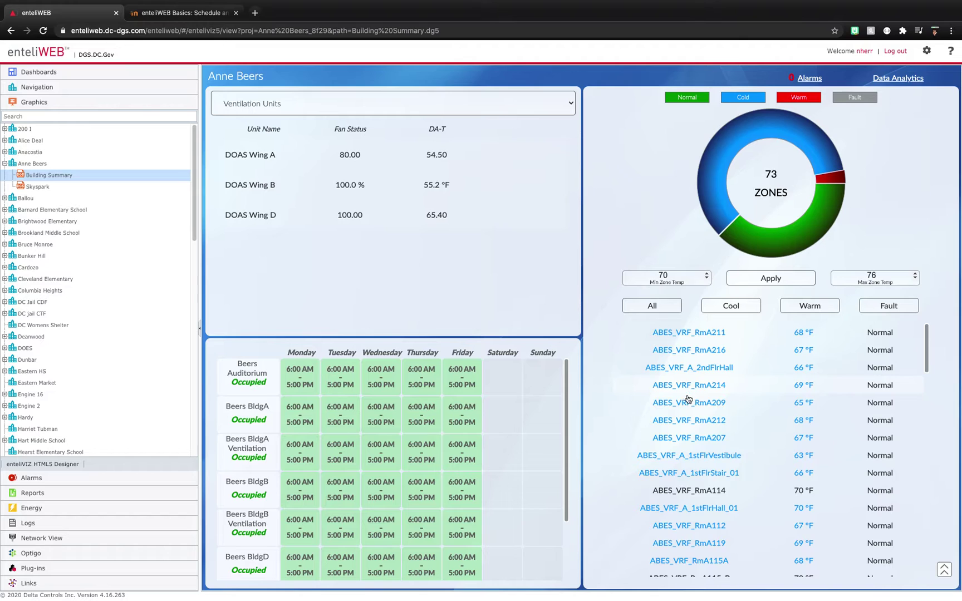
click(5, 163)
scroll(724, 471, down, 5)
scroll(757, 473, down, 10)
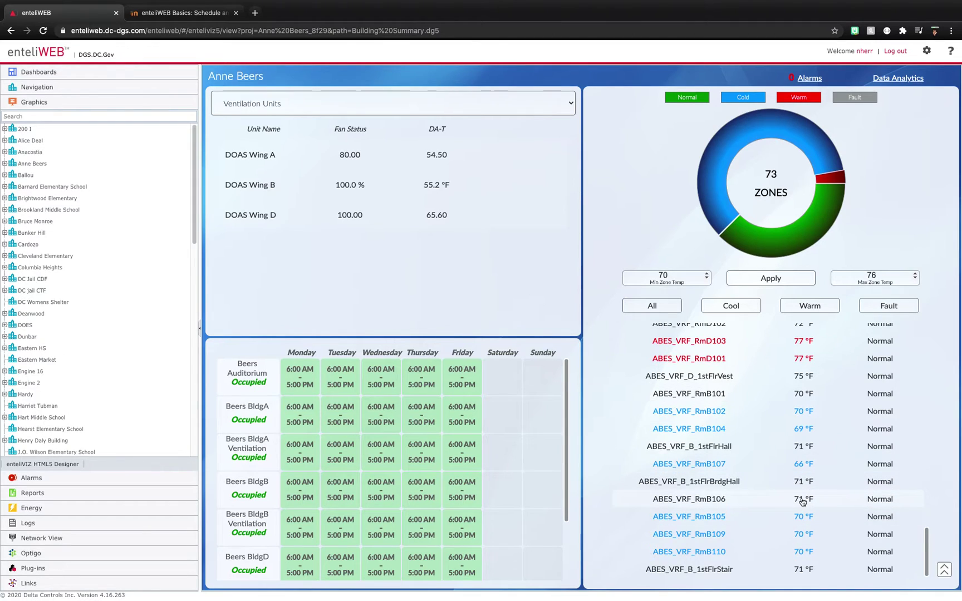
click(803, 500)
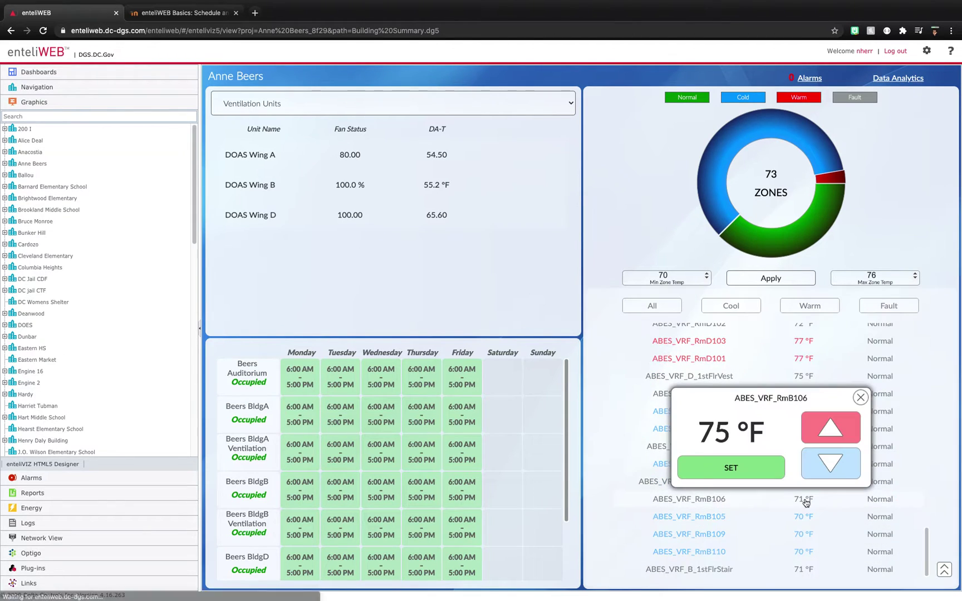
click(860, 398)
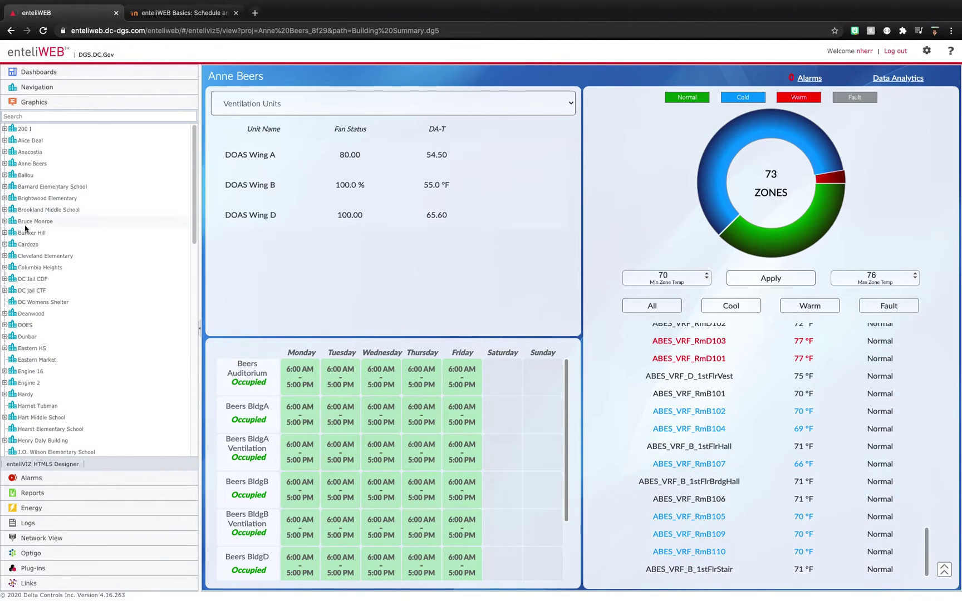
View the Building Summary graphic for Alice Deal, followed by the one for DOES
click(5, 141)
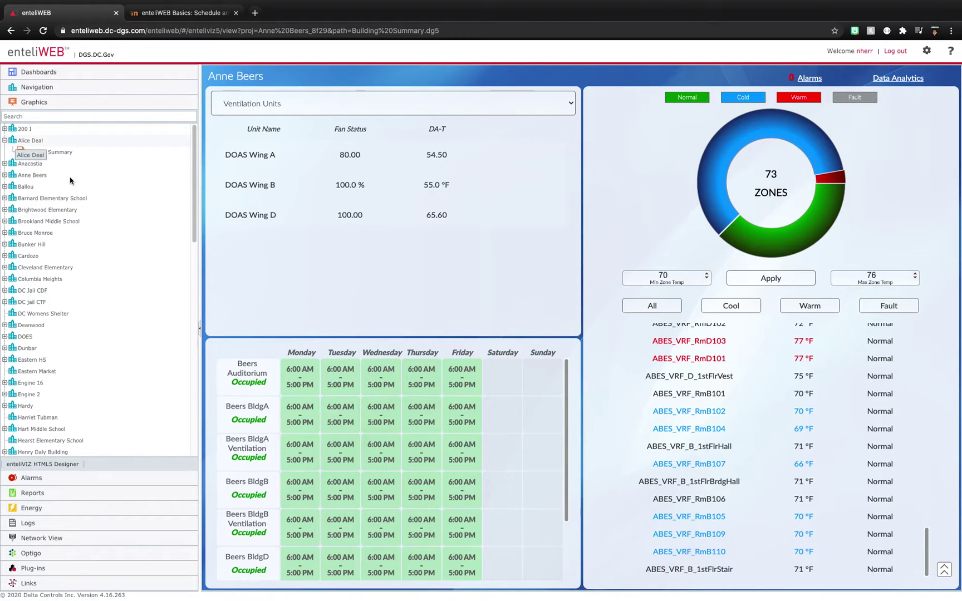
click(49, 152)
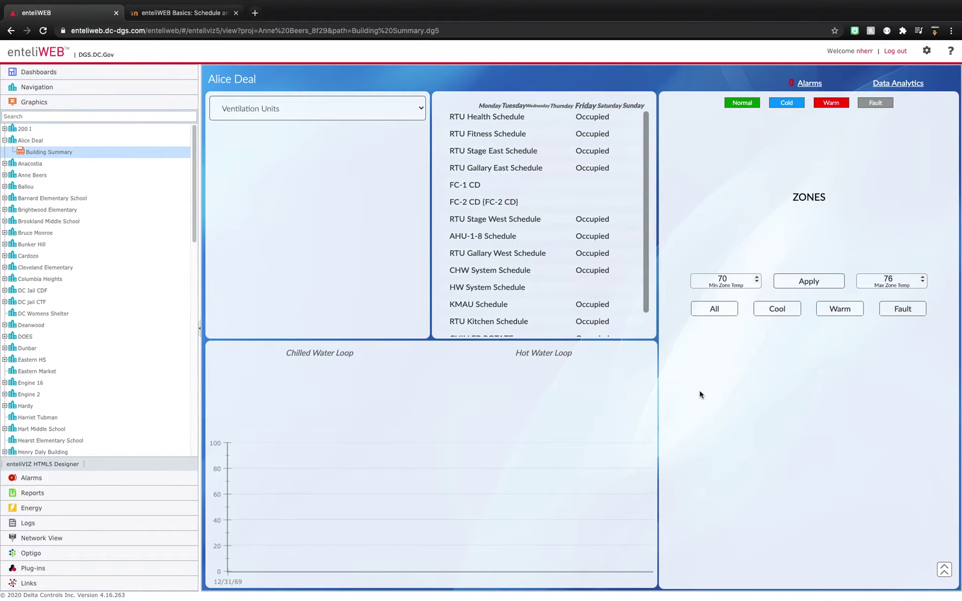
scroll(64, 305, down, 1)
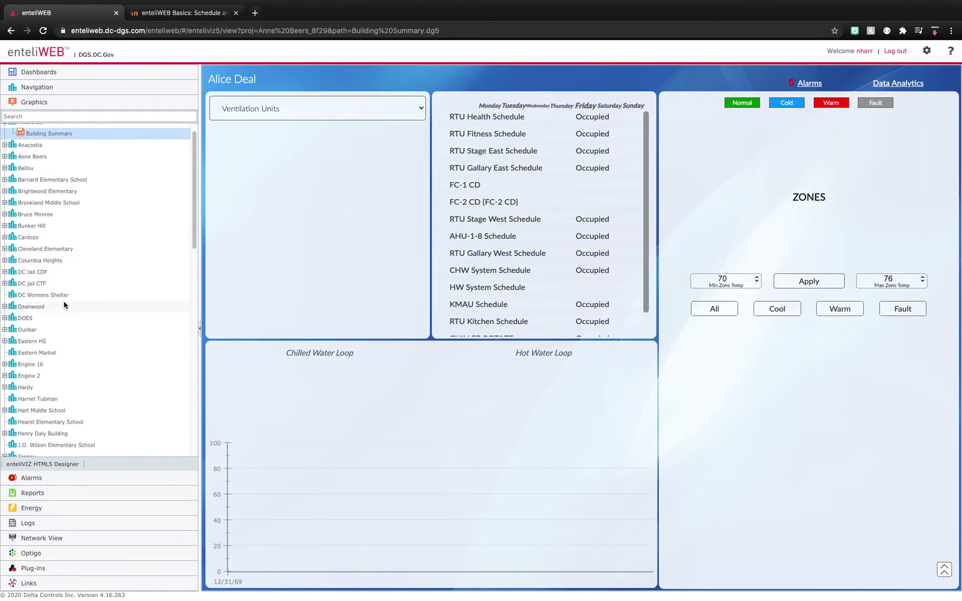
click(4, 317)
click(48, 330)
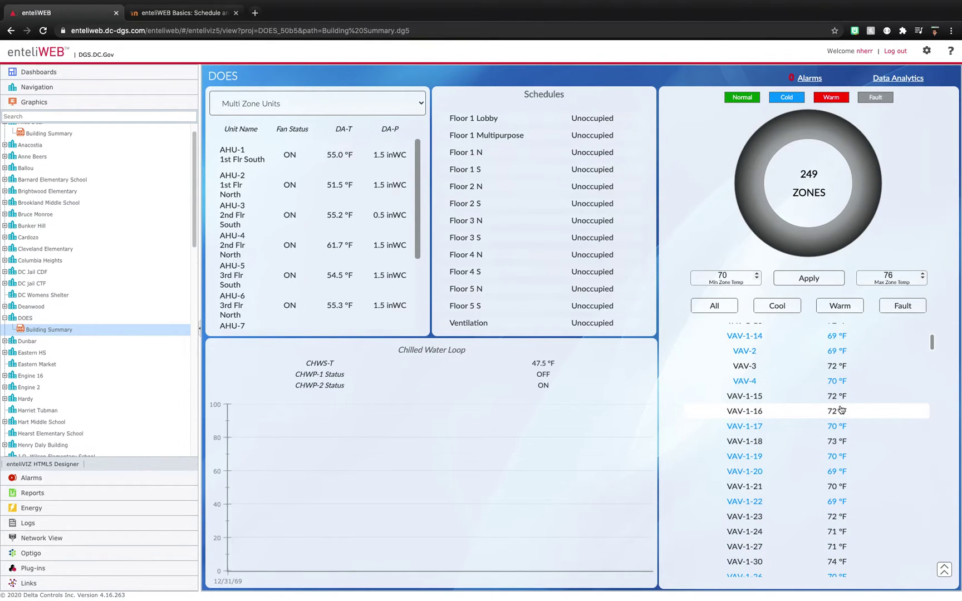
Examine the setpoint controls of DOES zones VAV-1-14 and VAV-5-54, closing each without a change
click(850, 495)
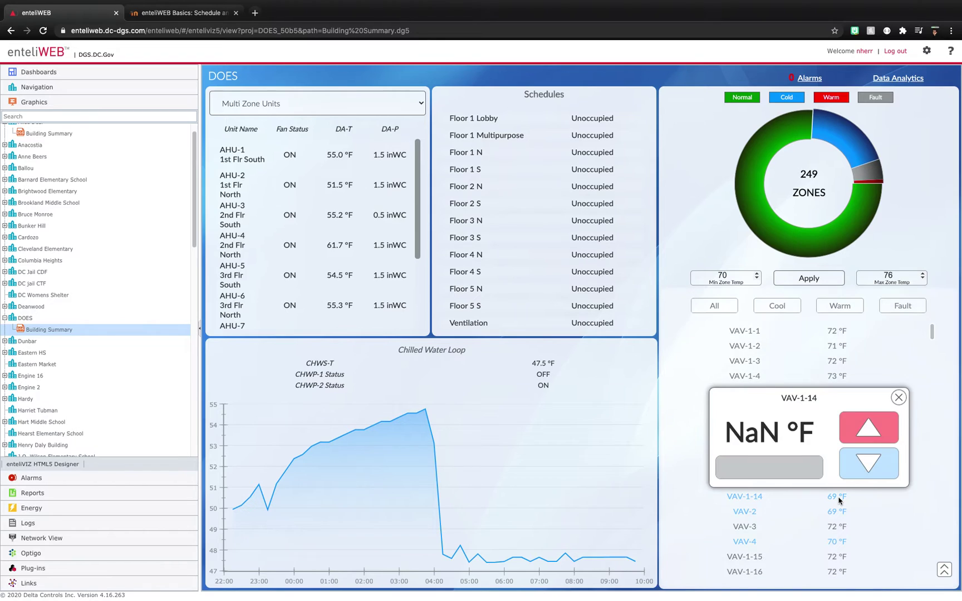
click(898, 398)
scroll(821, 488, down, 20)
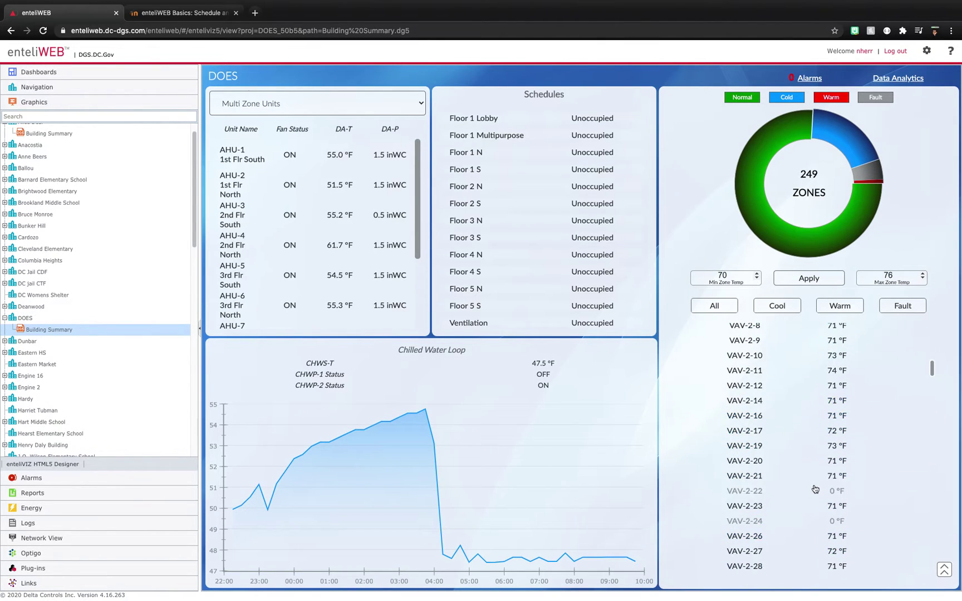
scroll(819, 489, down, 20)
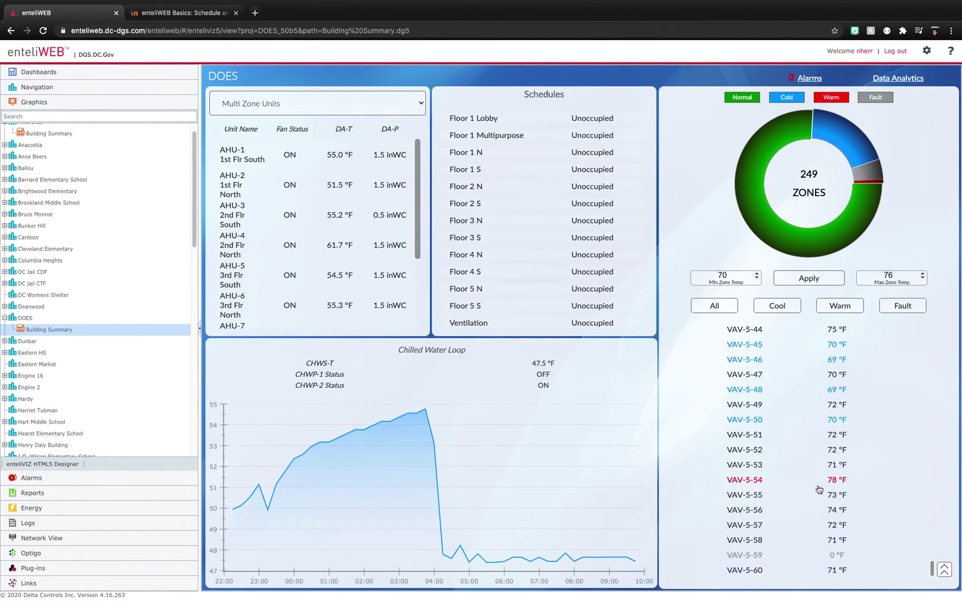
click(840, 482)
click(898, 397)
scroll(791, 412, up, 20)
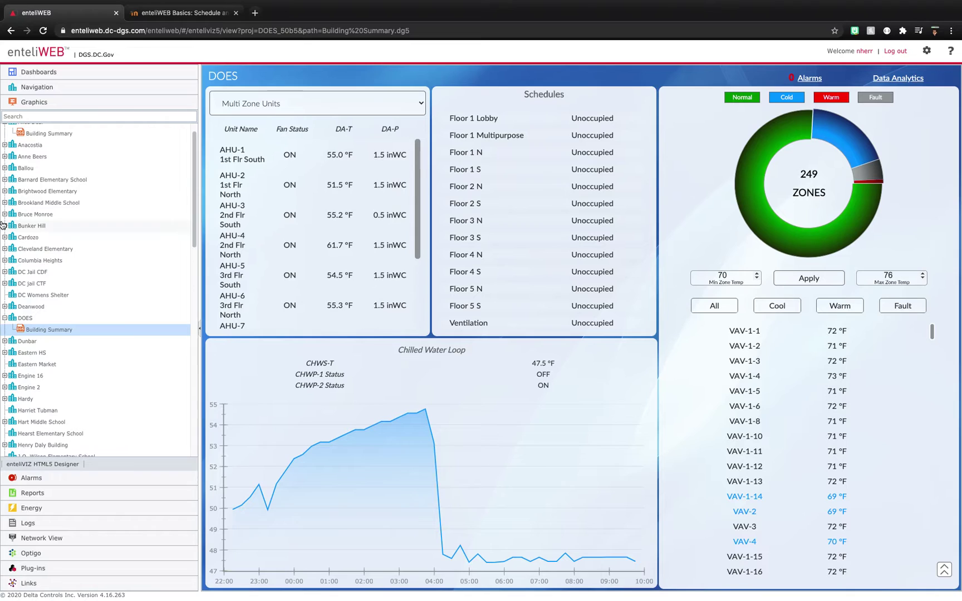
Open the Anacostia Building Summary and bring up the heating and cooling setpoints of zone ANAC.B.GF.VAV105
click(5, 146)
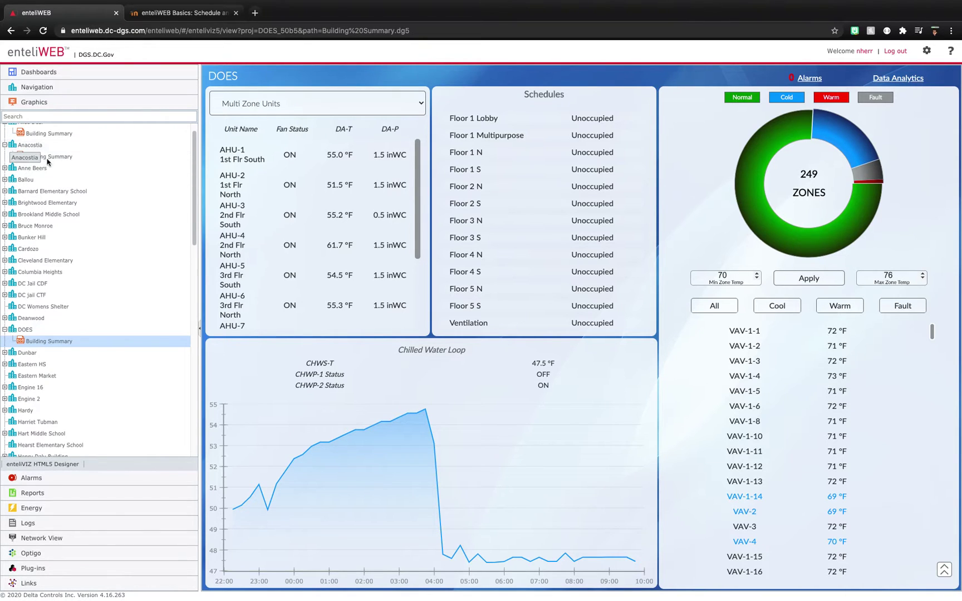
click(57, 158)
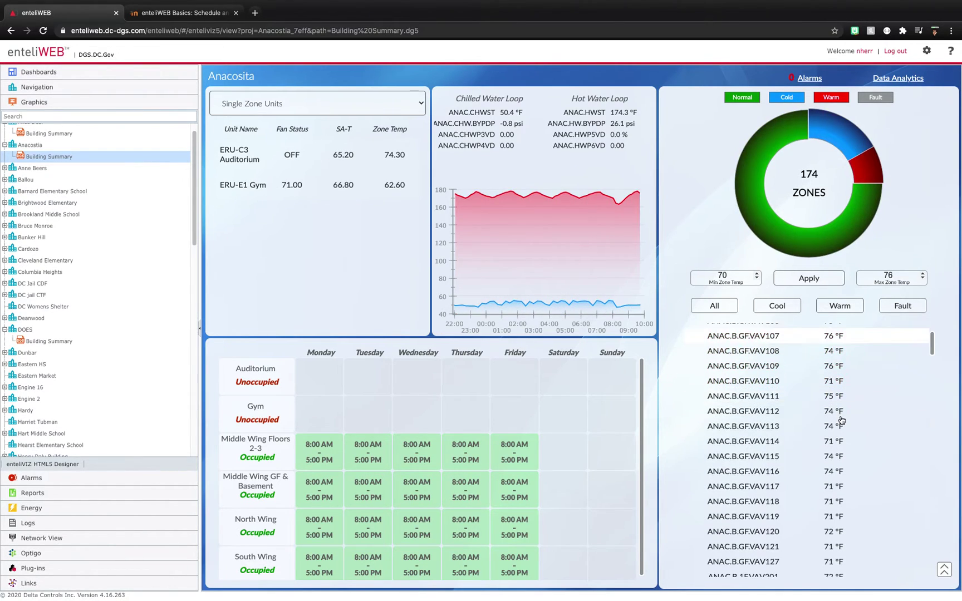
scroll(841, 420, down, 3)
scroll(836, 413, up, 3)
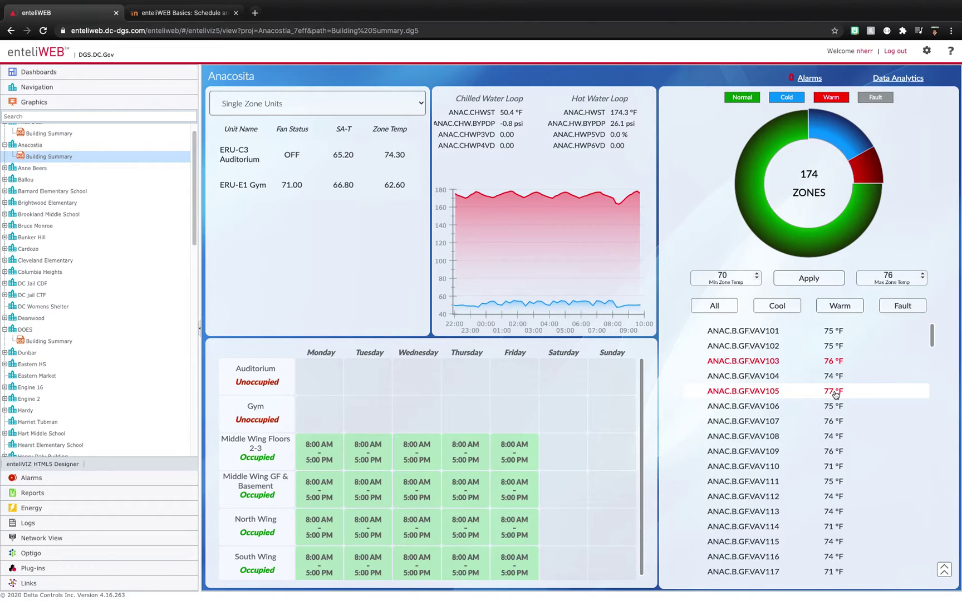
click(836, 394)
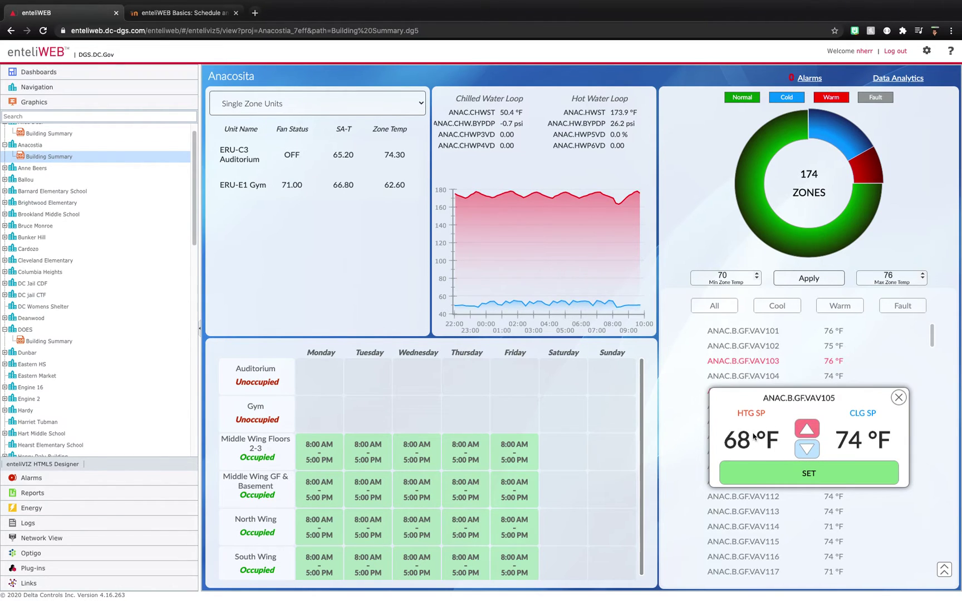
Try raising the setpoints of zone ANAC.B.GF.VAV105 to 71 °F heating and 76 °F cooling, stepping them up and down
click(809, 429)
click(808, 430)
click(809, 429)
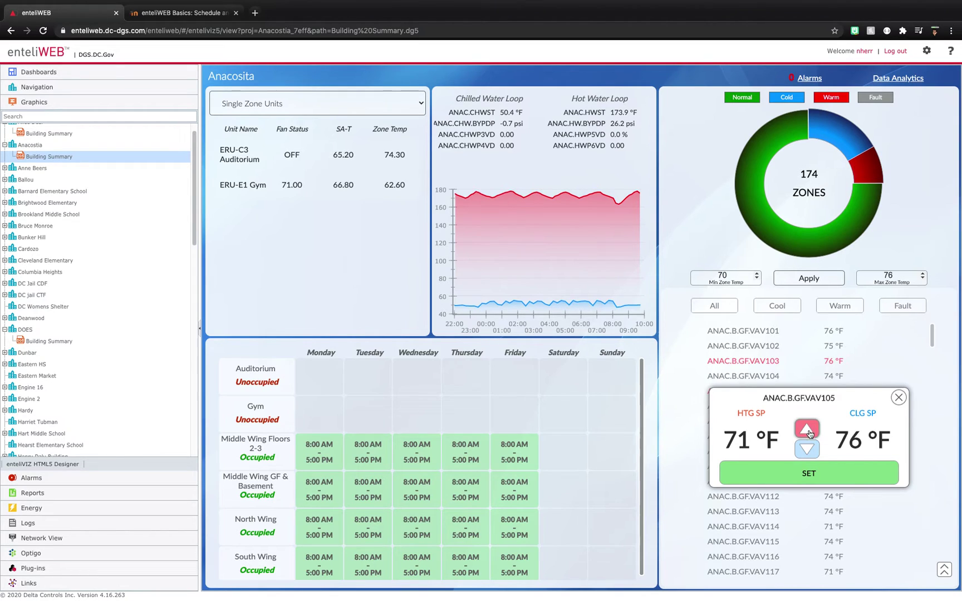
click(808, 449)
click(809, 430)
click(807, 450)
click(808, 430)
click(807, 449)
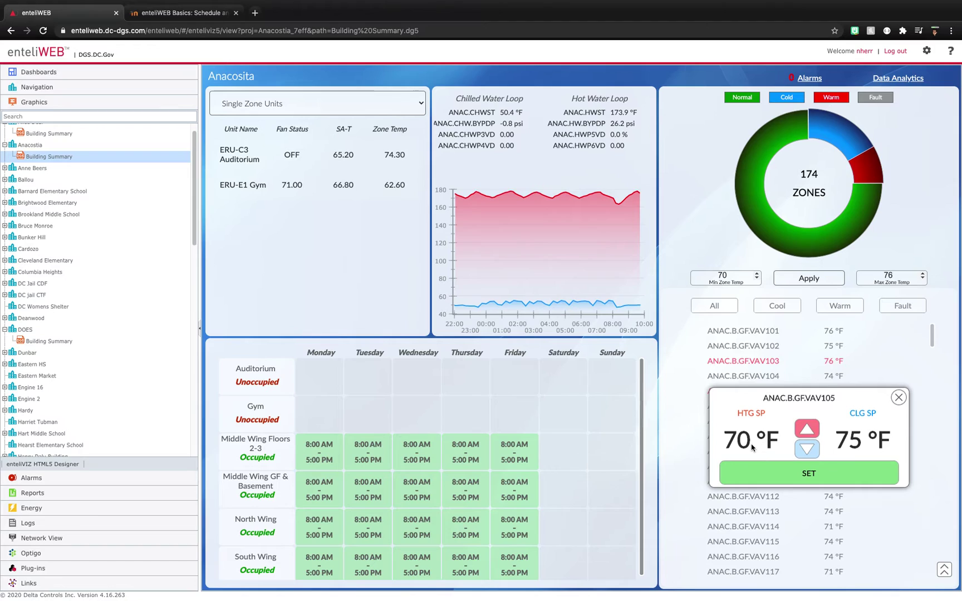
click(807, 431)
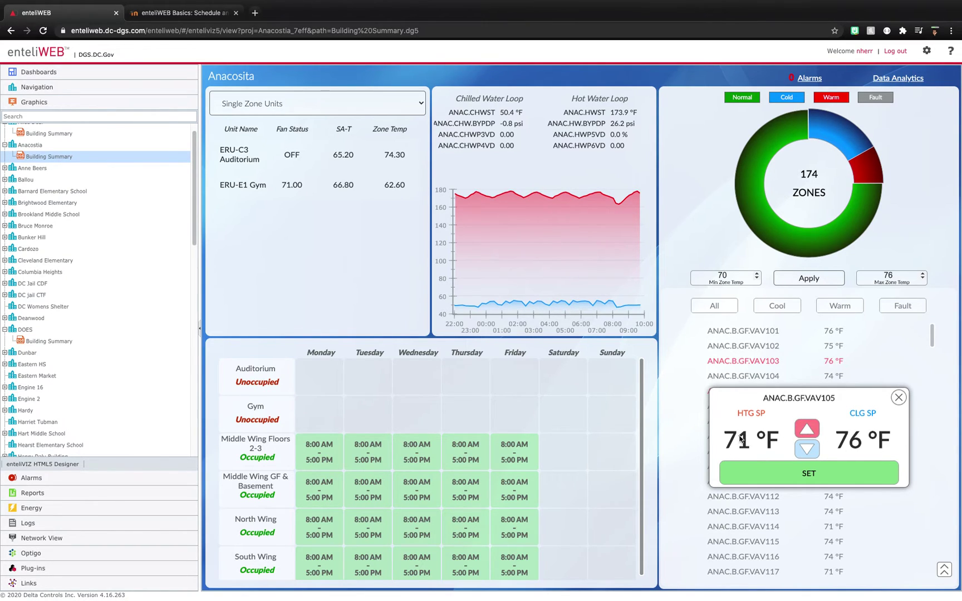
Lower the VAV105 setpoints to 68 °F heating and 73 °F cooling and raise them back to 71 °F and 76 °F
click(805, 451)
click(805, 451)
click(805, 451)
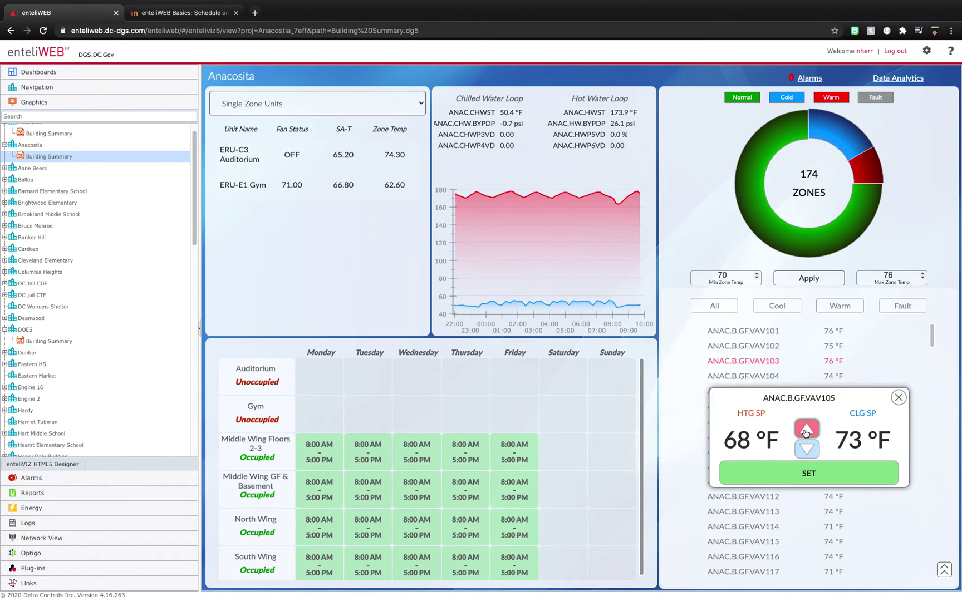
click(805, 433)
click(806, 433)
click(805, 433)
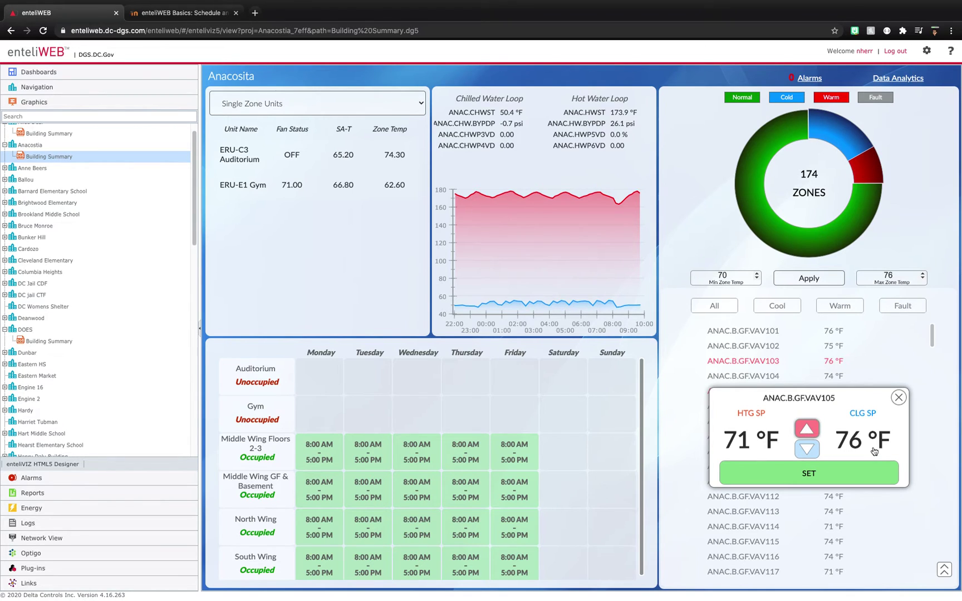
Lower the VAV105 setpoints to 68 °F and 71 °F, raise them to 70 °F and 73 °F, and close the popup without applying
click(808, 432)
click(809, 449)
click(808, 449)
click(810, 452)
click(811, 453)
click(810, 454)
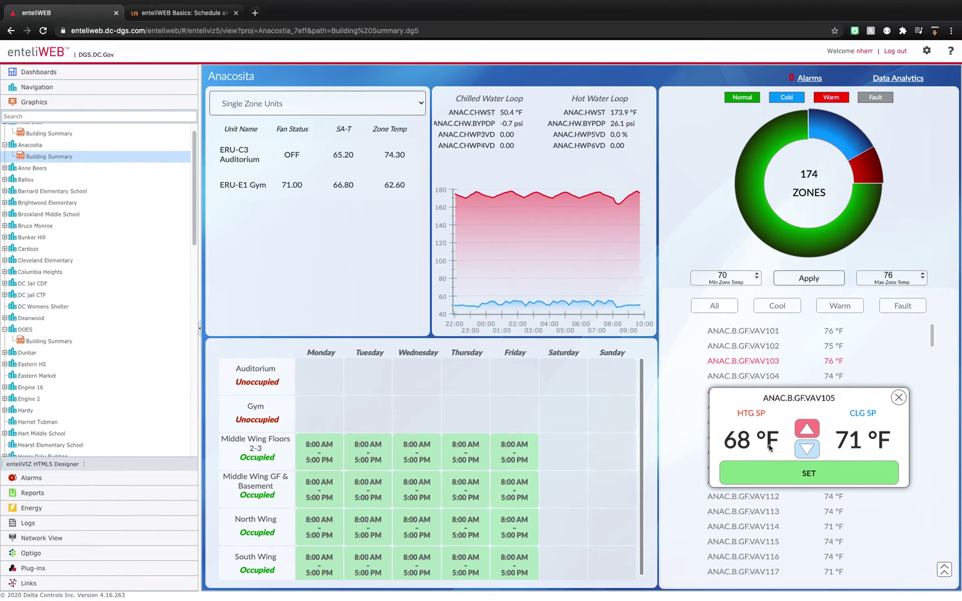
click(806, 430)
click(804, 431)
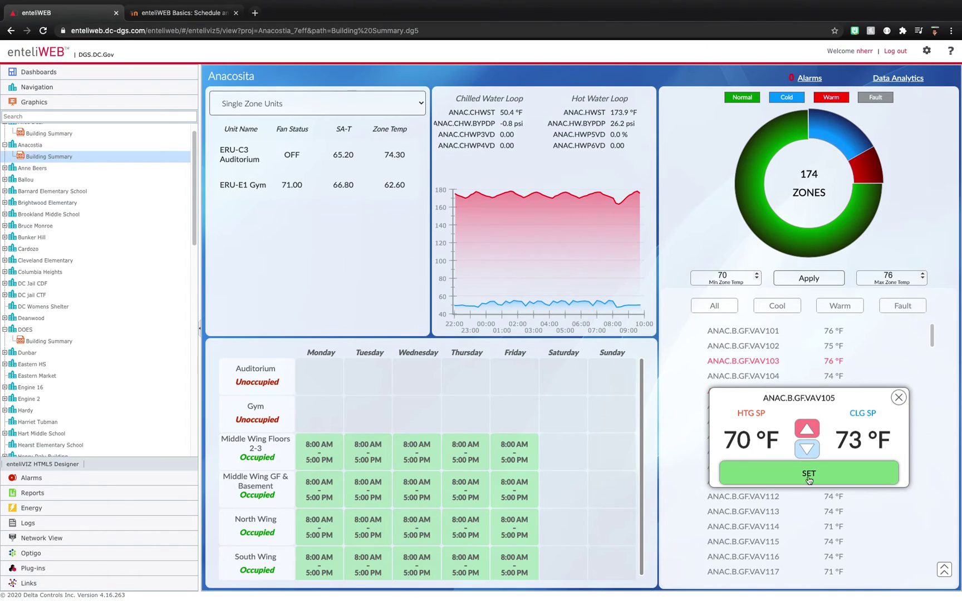
click(898, 398)
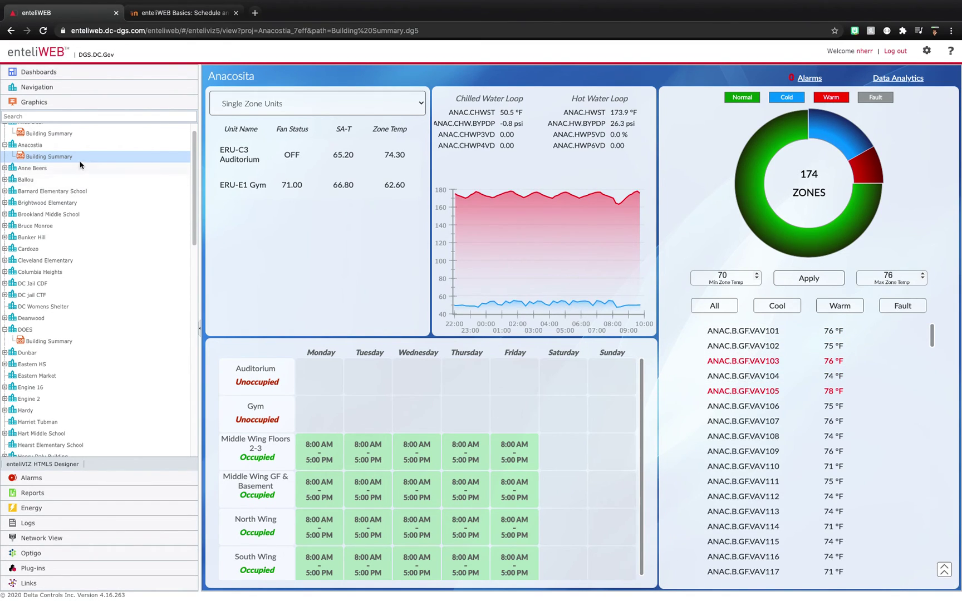
Open the Building Summary graphic of Anne Beers and dismiss the setpoint popup for ABES_VRF_RmA211
scroll(67, 158, up, 1)
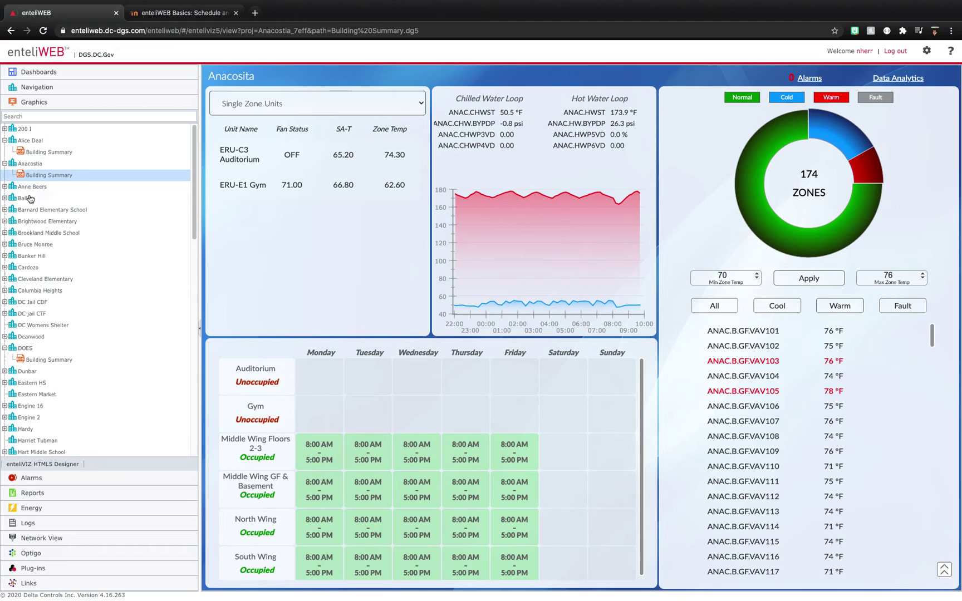
click(4, 186)
click(46, 199)
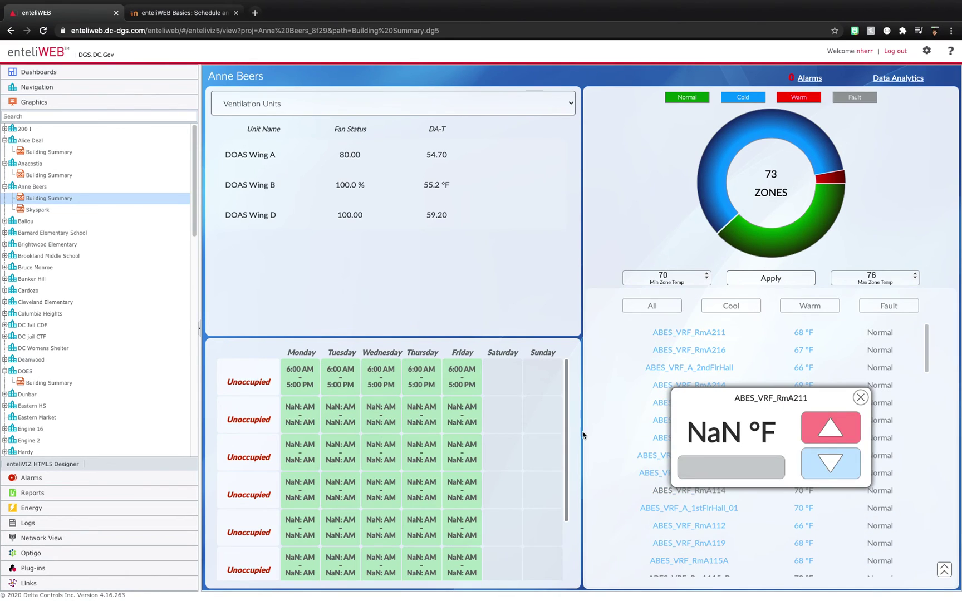
click(860, 398)
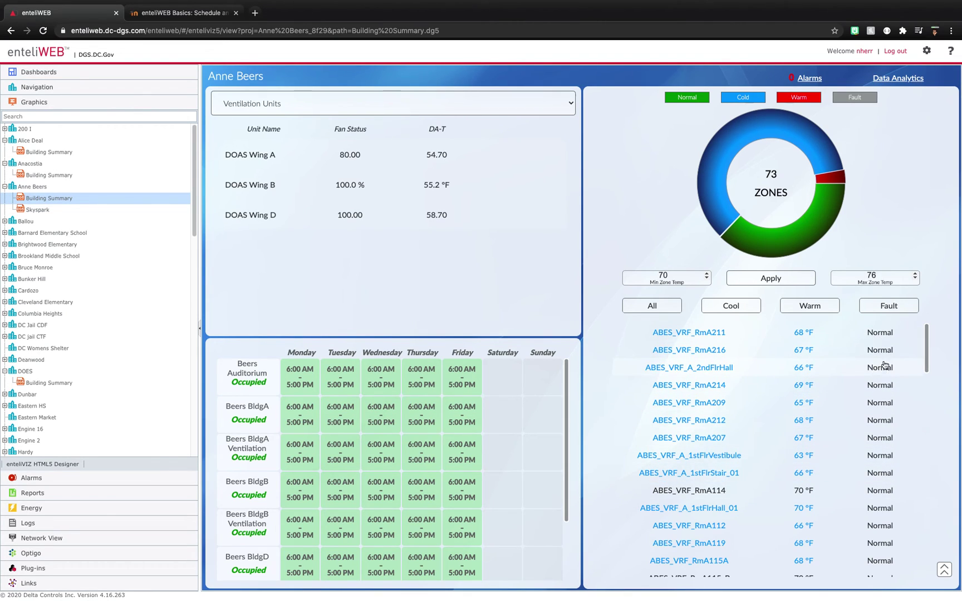
Look through the Anne Beers zone list, view the equipment details of ABES_VRF_RmA211, and close them
scroll(880, 384, down, 1)
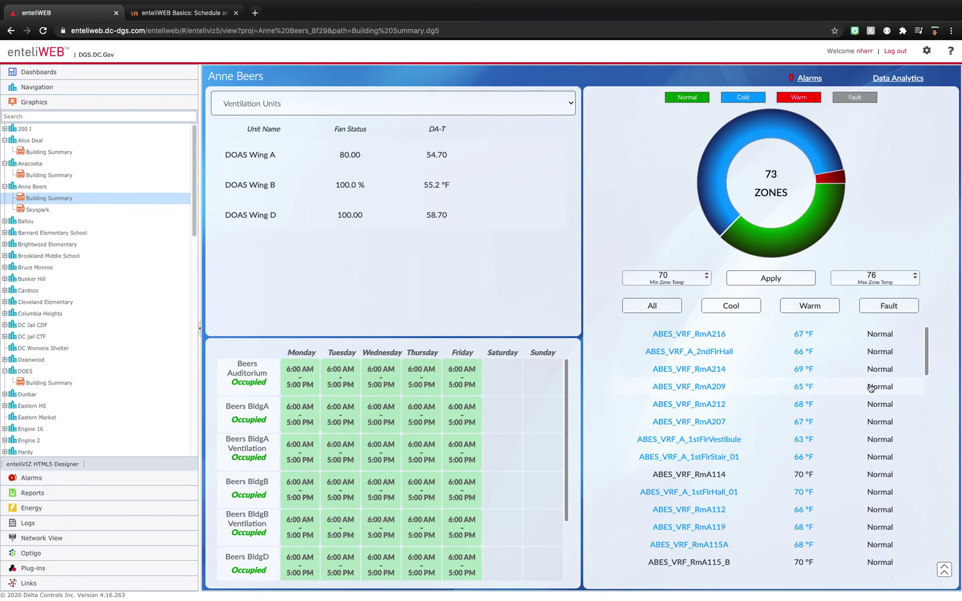
scroll(881, 393, down, 6)
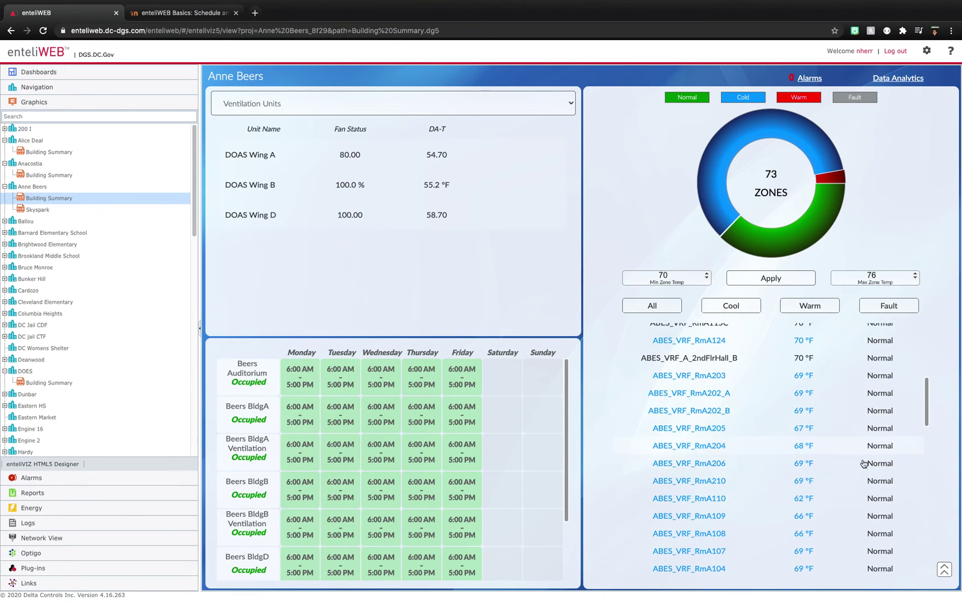
scroll(878, 472, down, 10)
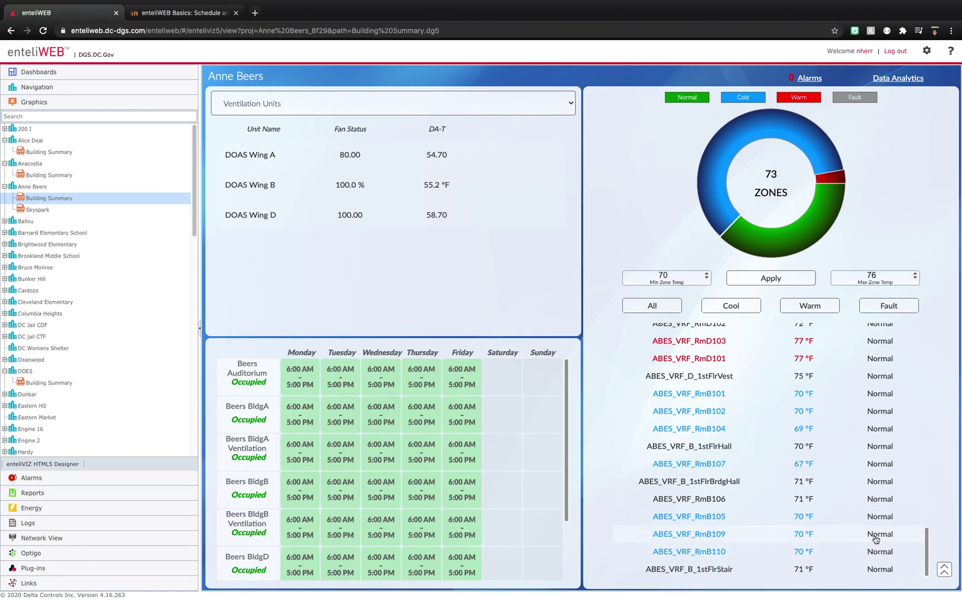
scroll(885, 495, up, 15)
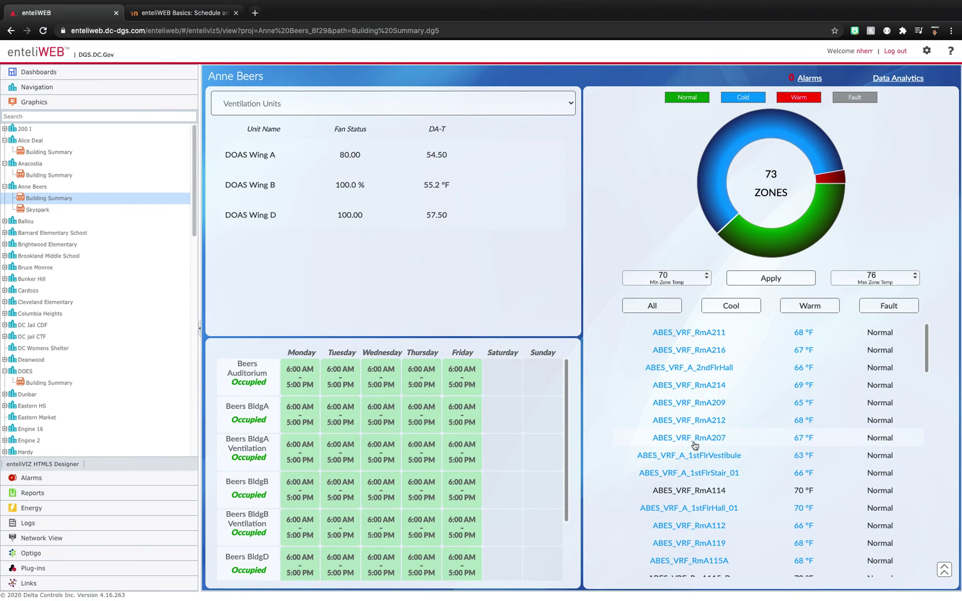
click(689, 333)
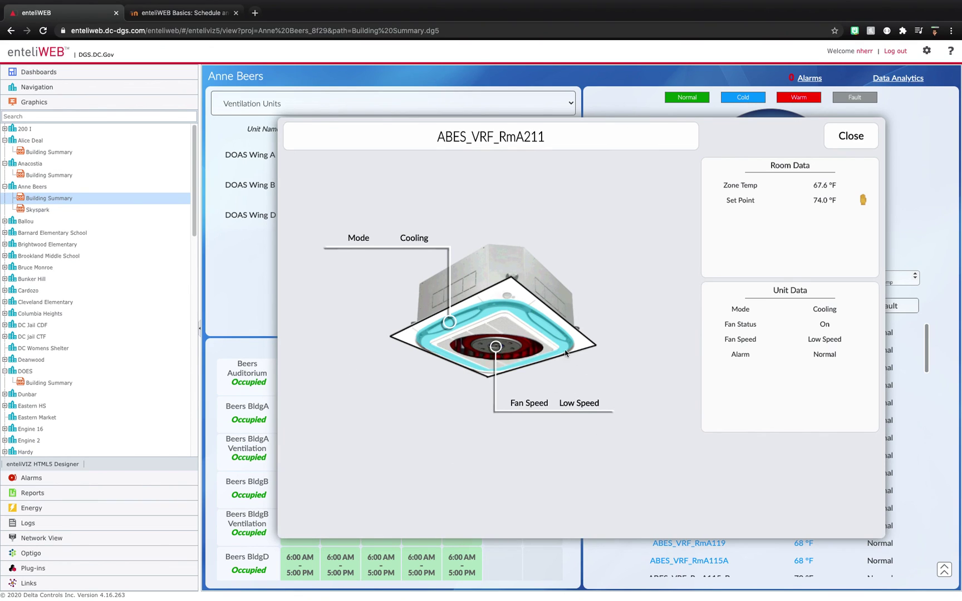
click(850, 136)
Review the zone temperatures and statuses of the Wing A rooms in the Anne Beers zone list
scroll(804, 385, down, 10)
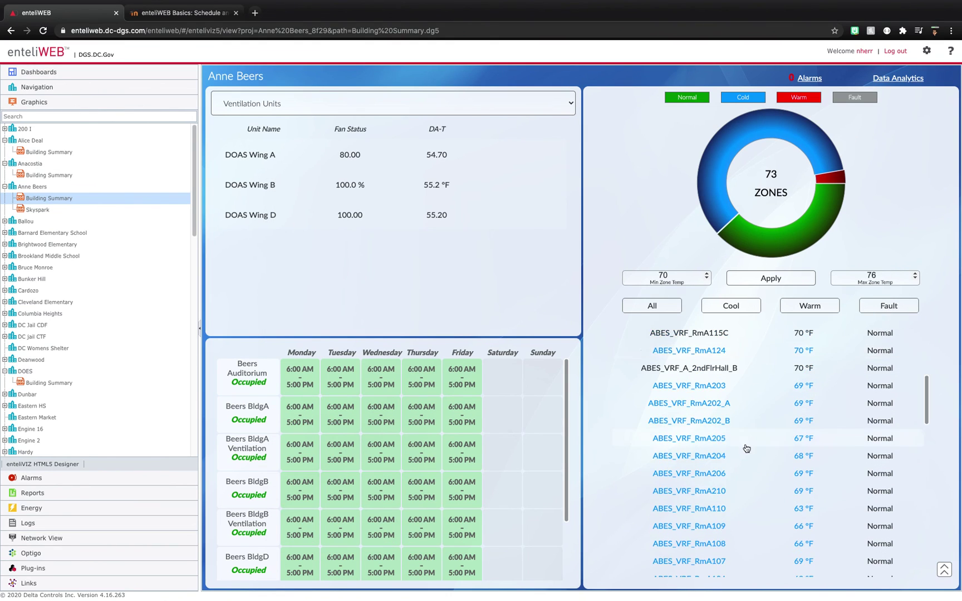
scroll(726, 479, up, 2)
scroll(688, 470, up, 5)
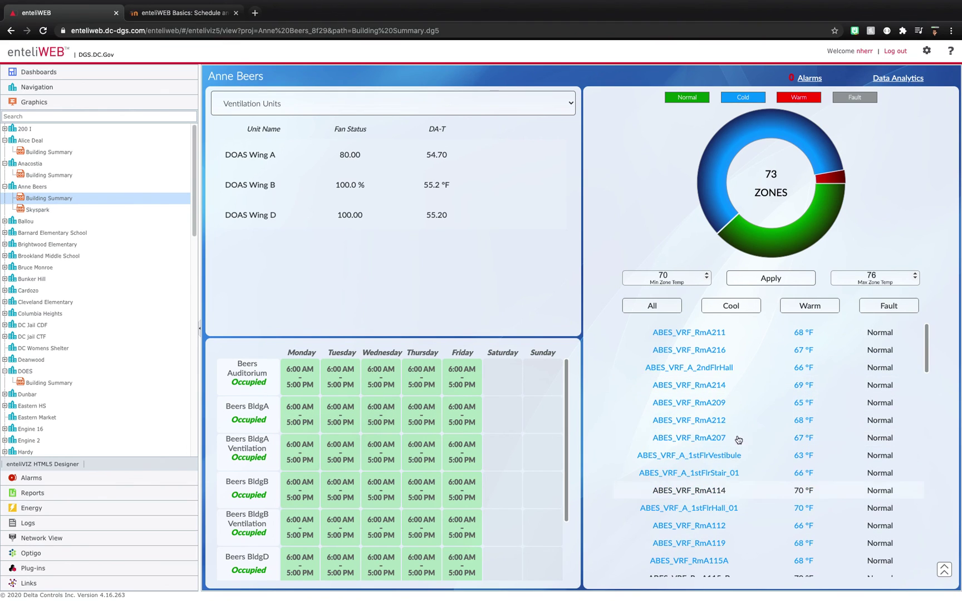
scroll(717, 469, down, 10)
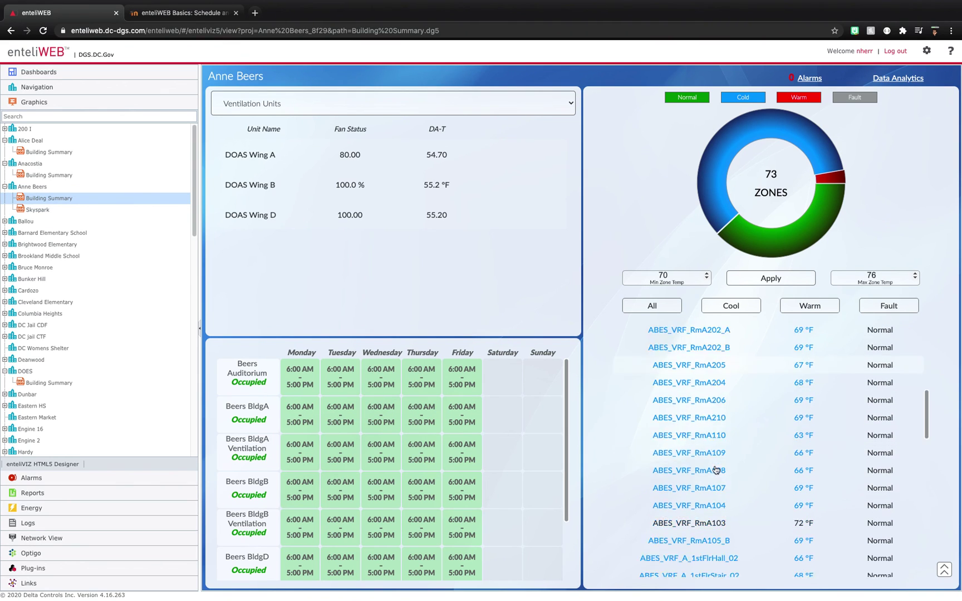
scroll(697, 430, up, 5)
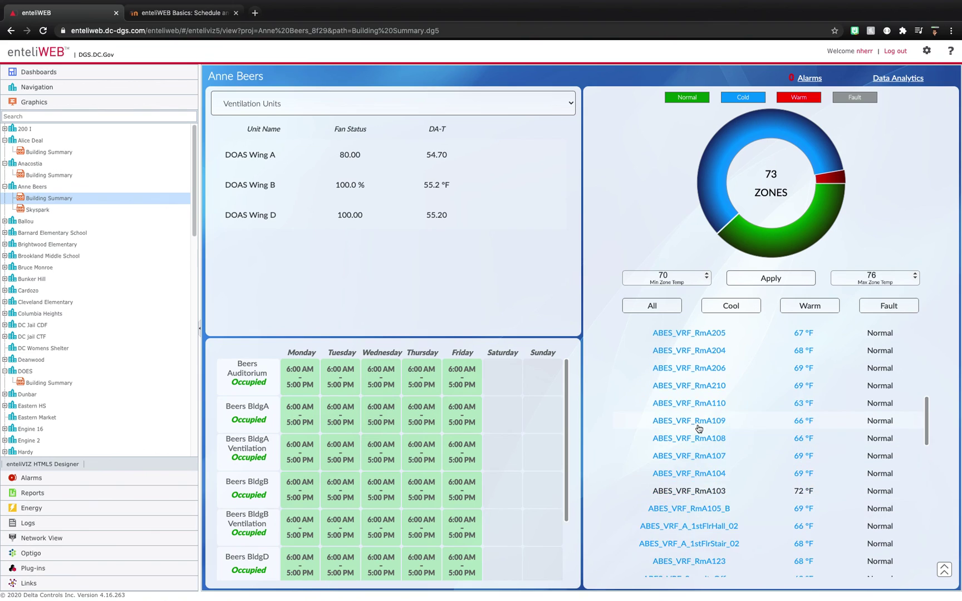